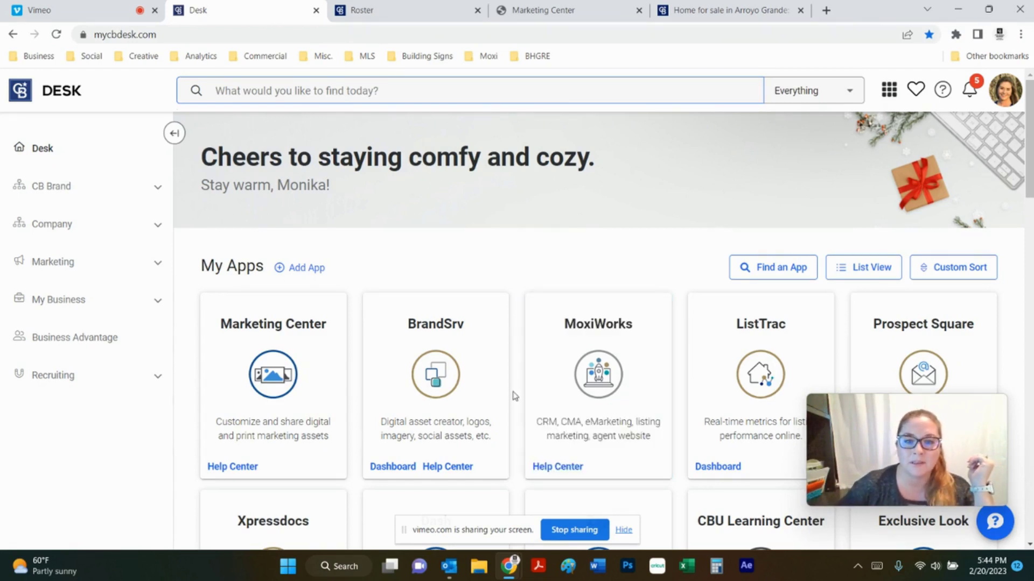
Switch to the Roster tab to show the agent's MoxiWorks profile page
left_click(433, 17)
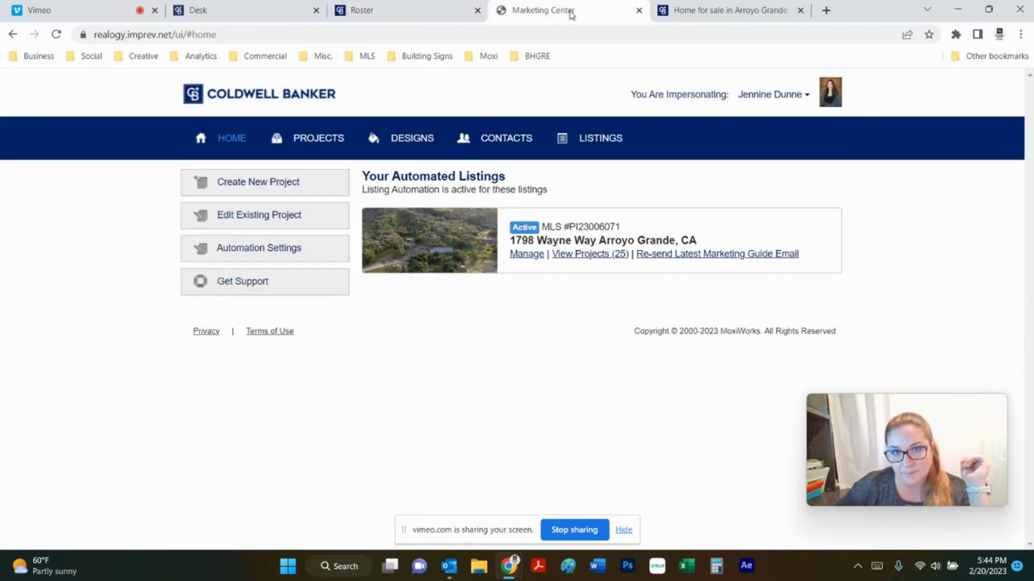
left_click(572, 9)
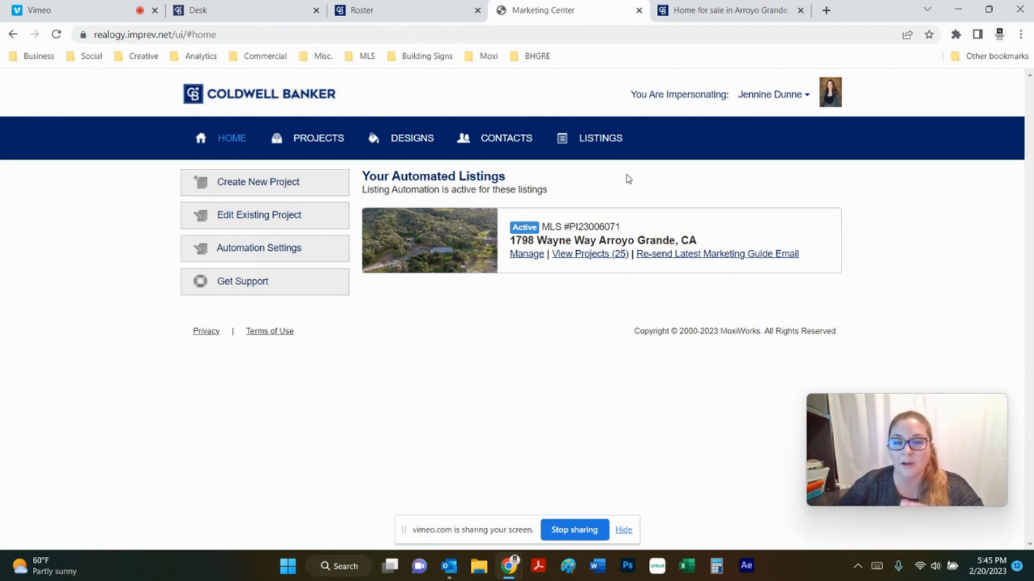
List the listing's 25 projects and open 'ePostcard - Price Reduced - 3 Photos'
left_click(599, 262)
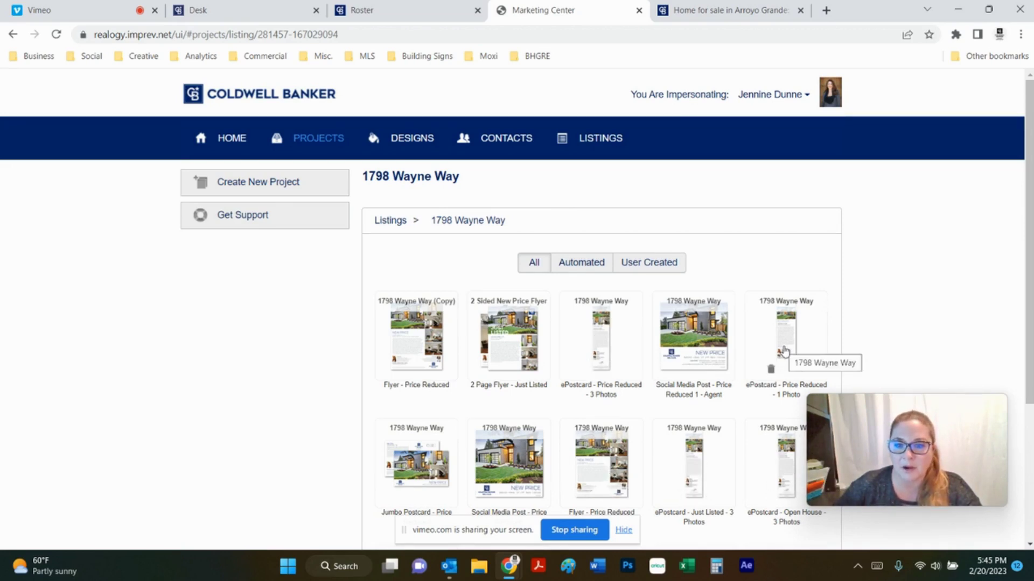
scroll(859, 312, "down", 1)
scroll(879, 323, "down", 1)
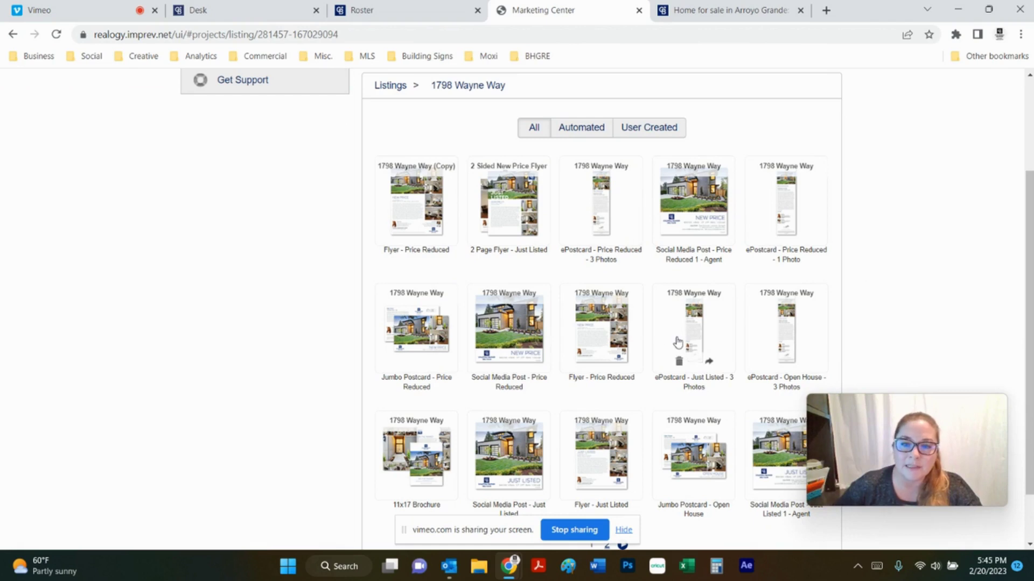
scroll(743, 346, "up", 2)
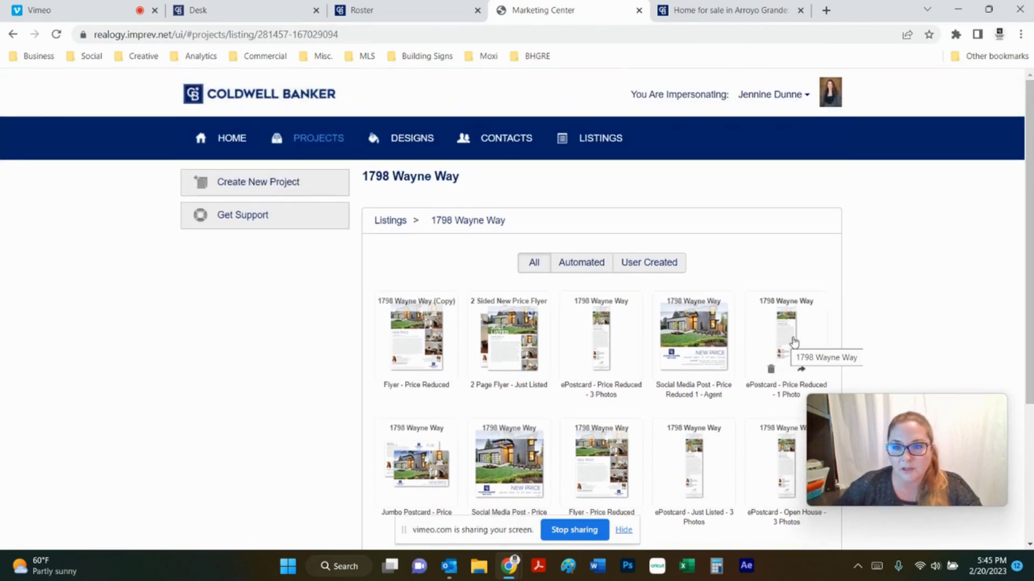
left_click(599, 339)
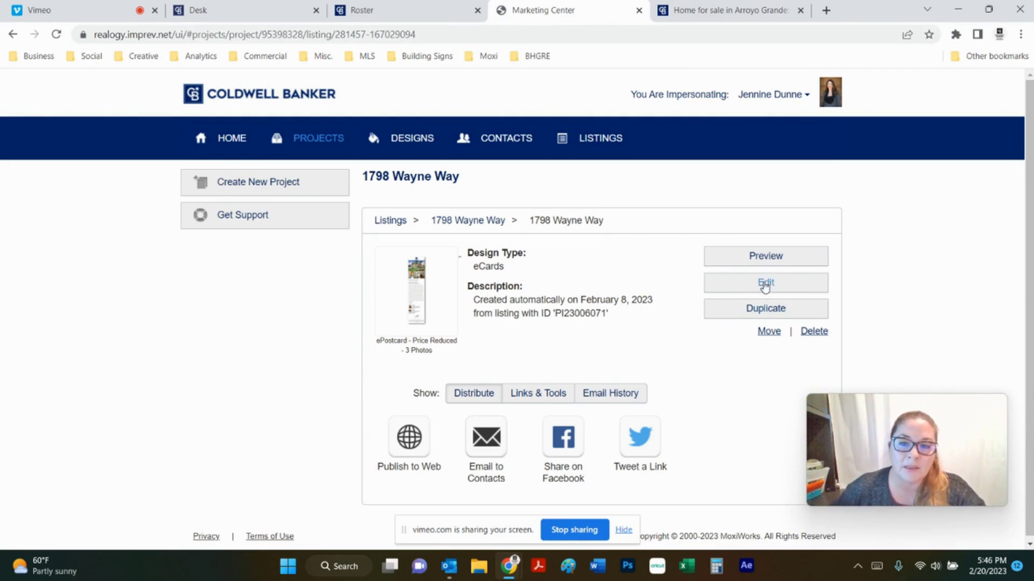
Review the current ePostcard preview, close it, and start editing the project
left_click(781, 257)
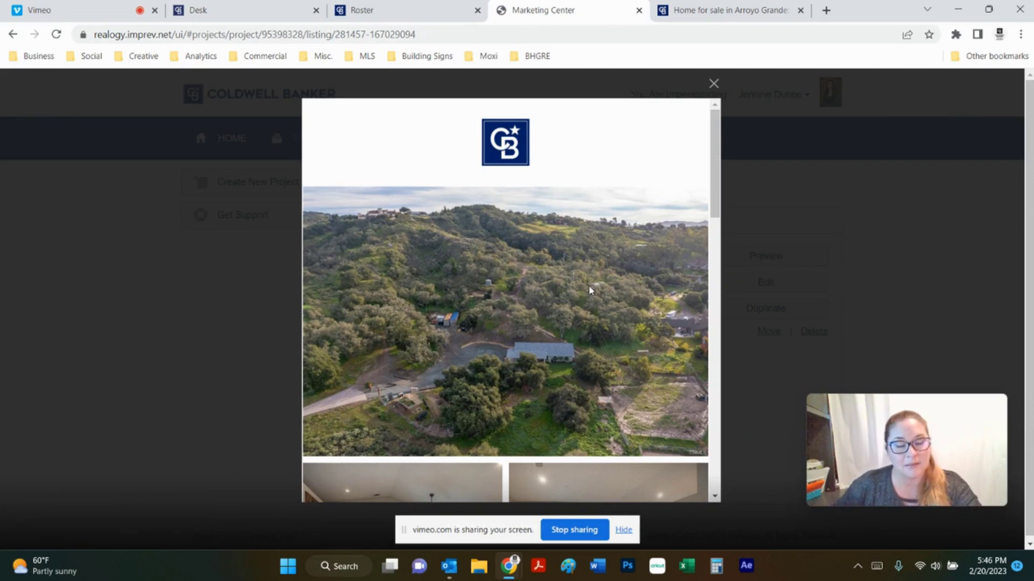
scroll(450, 321, "down", 4)
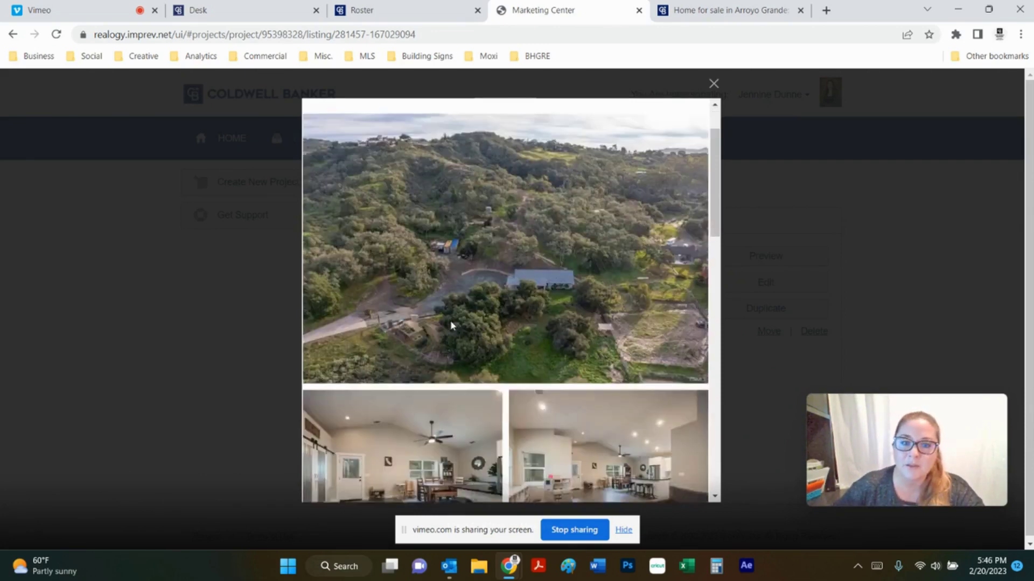
scroll(489, 322, "down", 4)
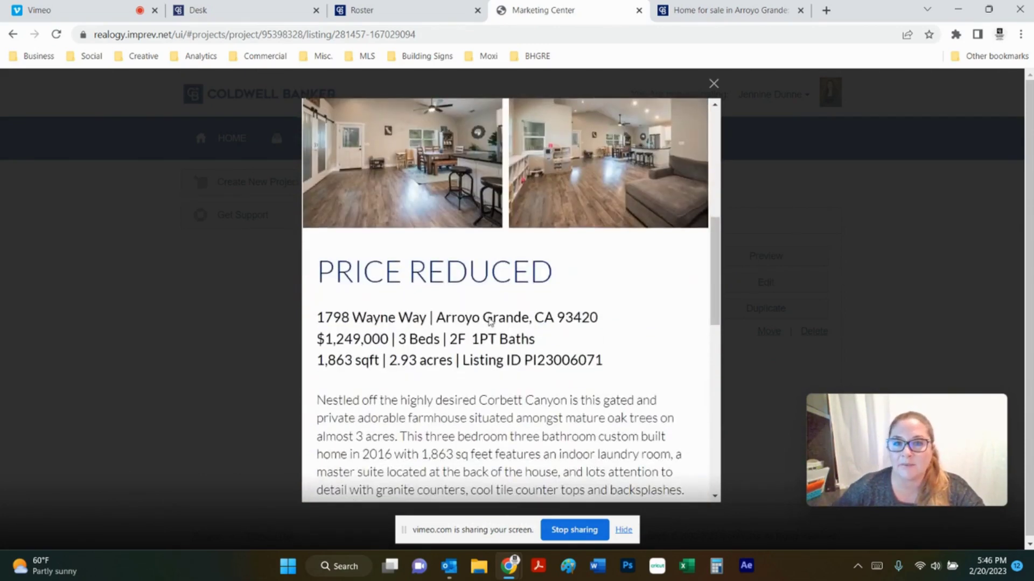
scroll(490, 321, "up", 8)
left_click(714, 83)
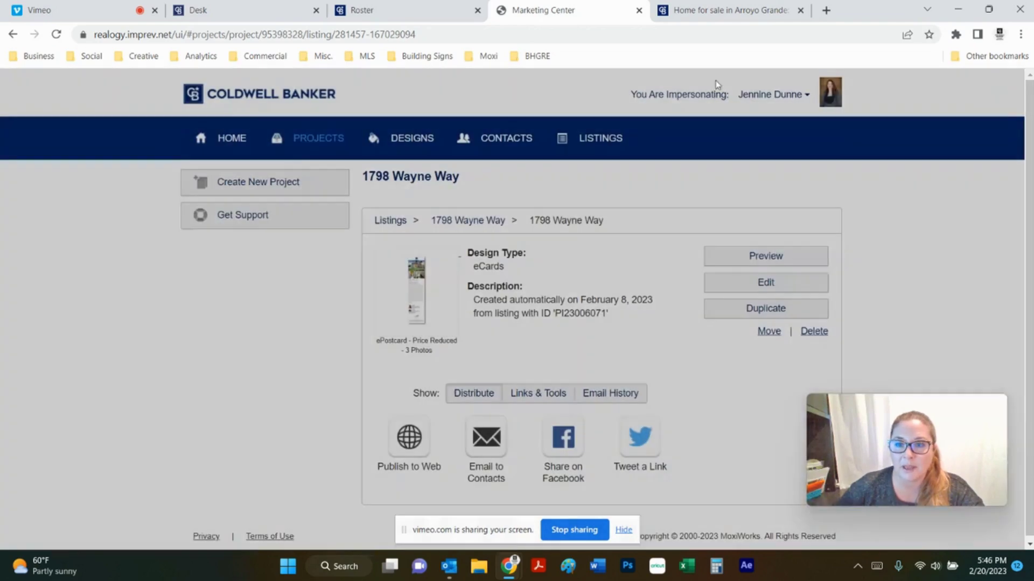
left_click(768, 282)
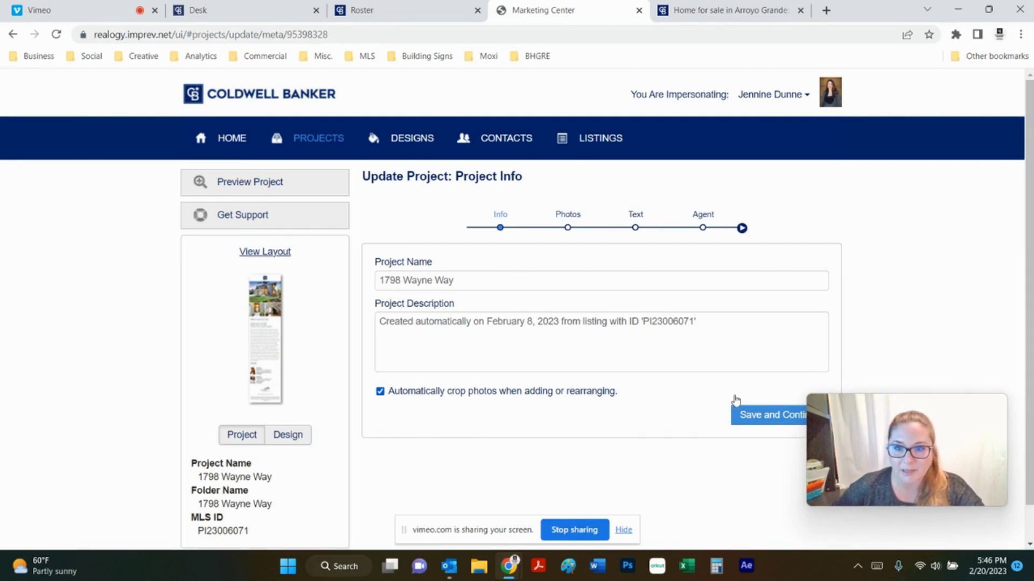
Keep the project info and replace Photo 1 with the porch photo from Project Photos
left_click(754, 412)
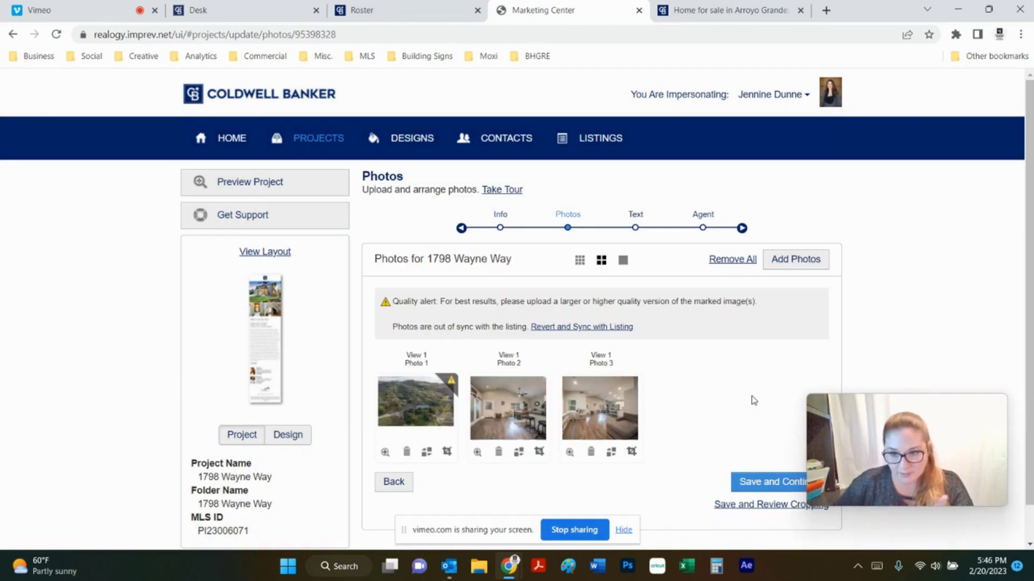
scroll(572, 329, "down", 1)
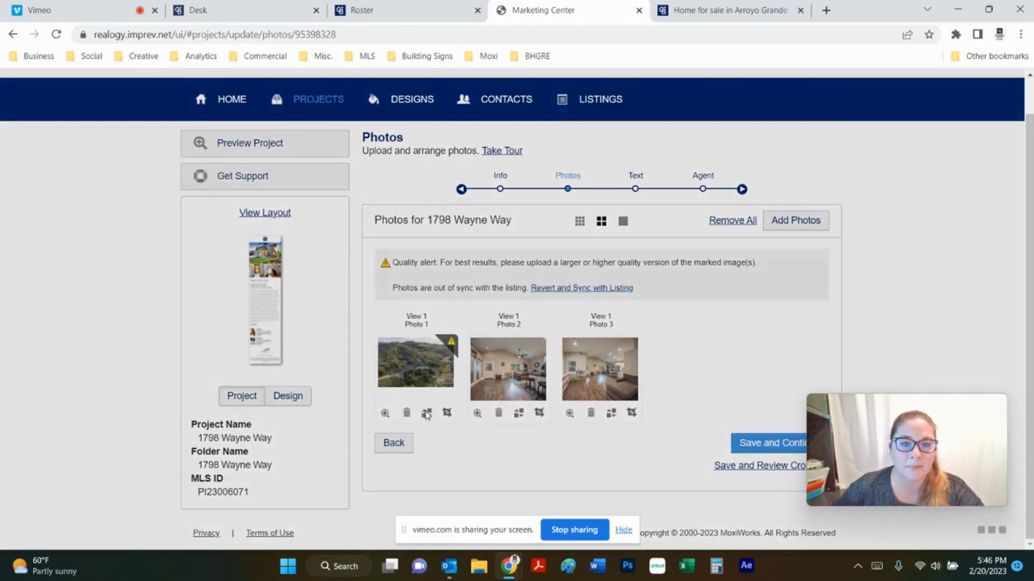
left_click(426, 413)
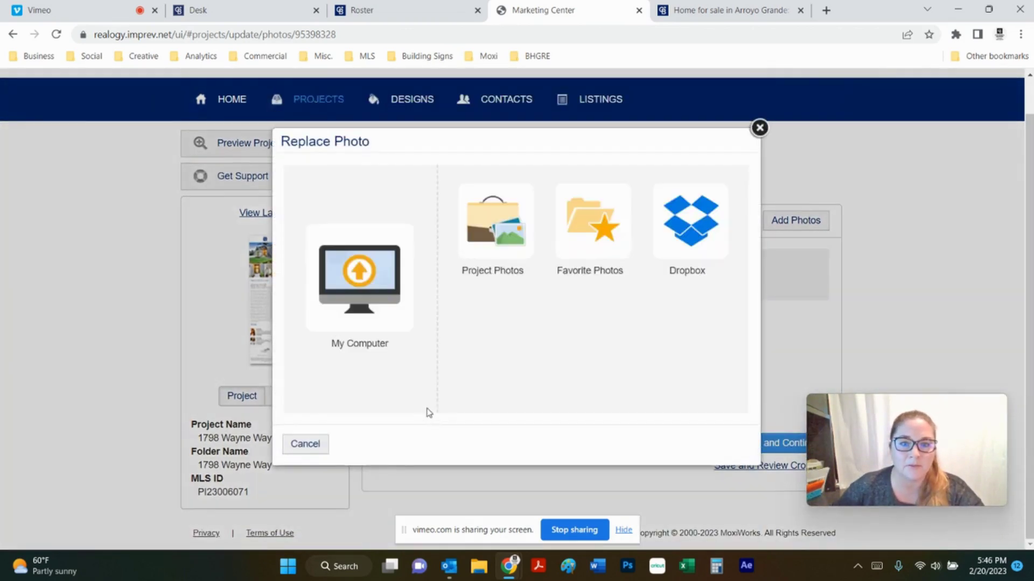
left_click(515, 215)
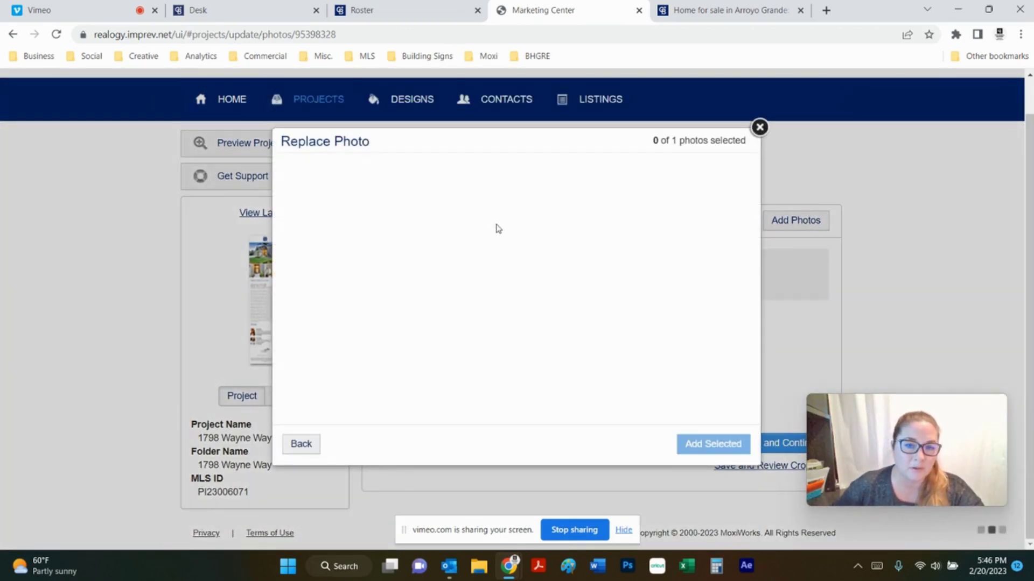
scroll(548, 315, "down", 2)
scroll(545, 311, "down", 5)
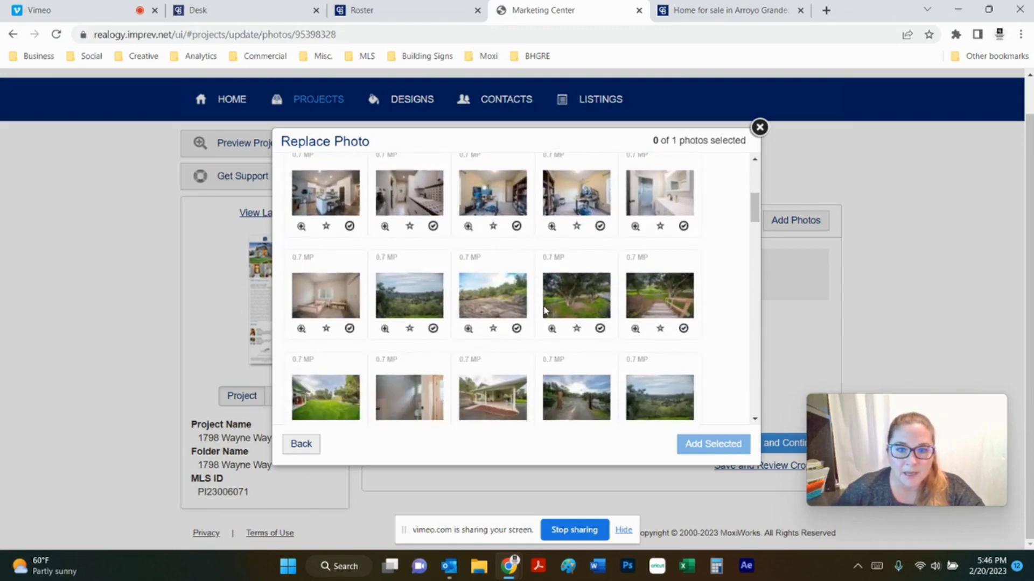
scroll(545, 311, "down", 6)
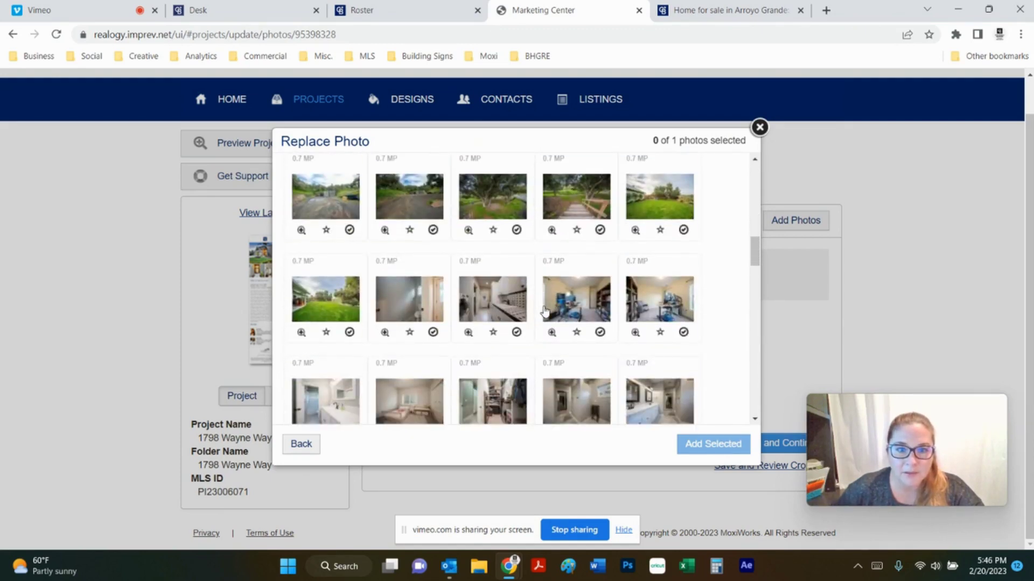
scroll(545, 311, "down", 2)
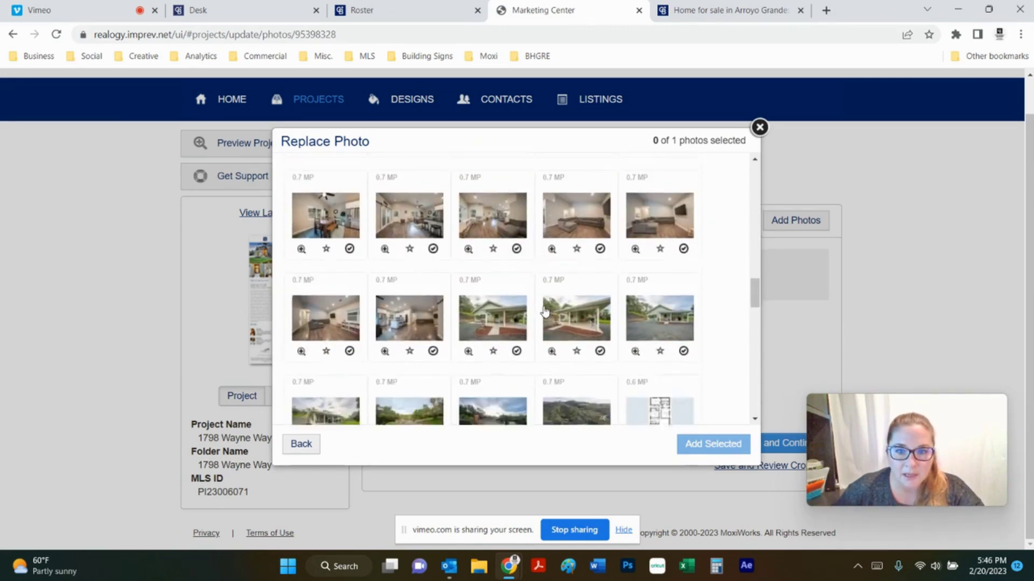
left_click(599, 337)
left_click(698, 438)
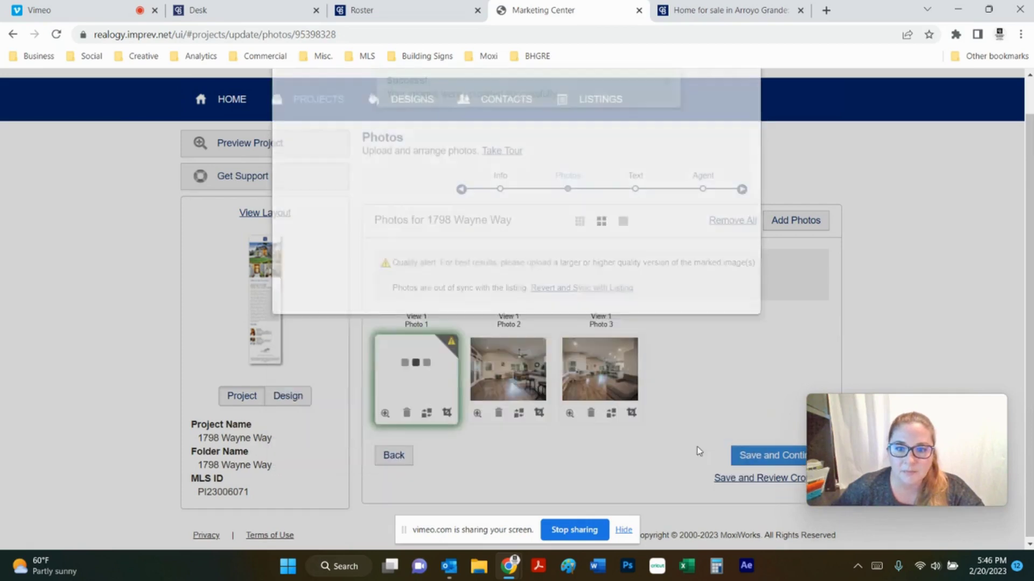
Replace Photo 2 with the aerial landscape photo from Project Photos
left_click(519, 413)
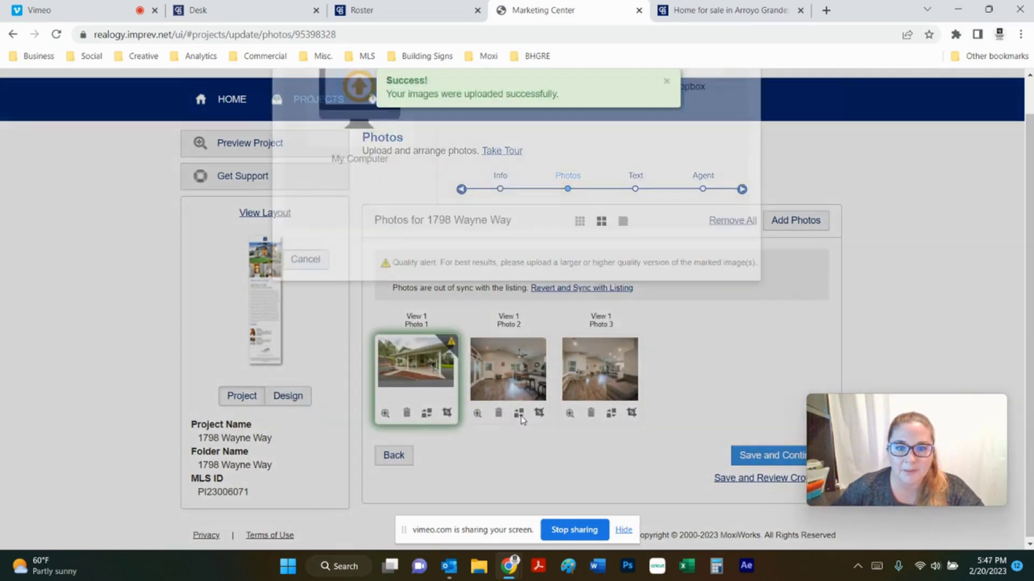
left_click(496, 269)
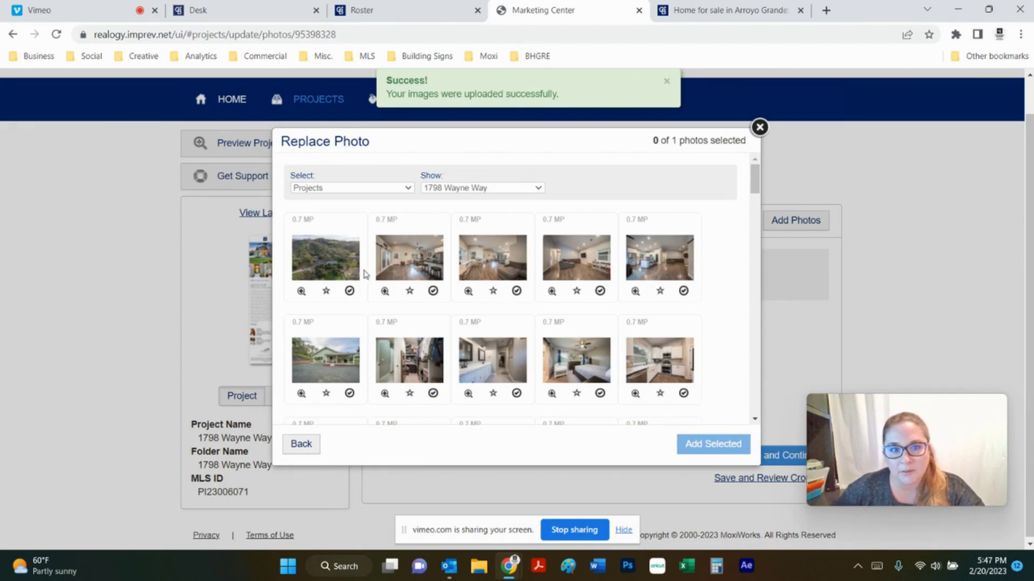
left_click(350, 291)
left_click(694, 442)
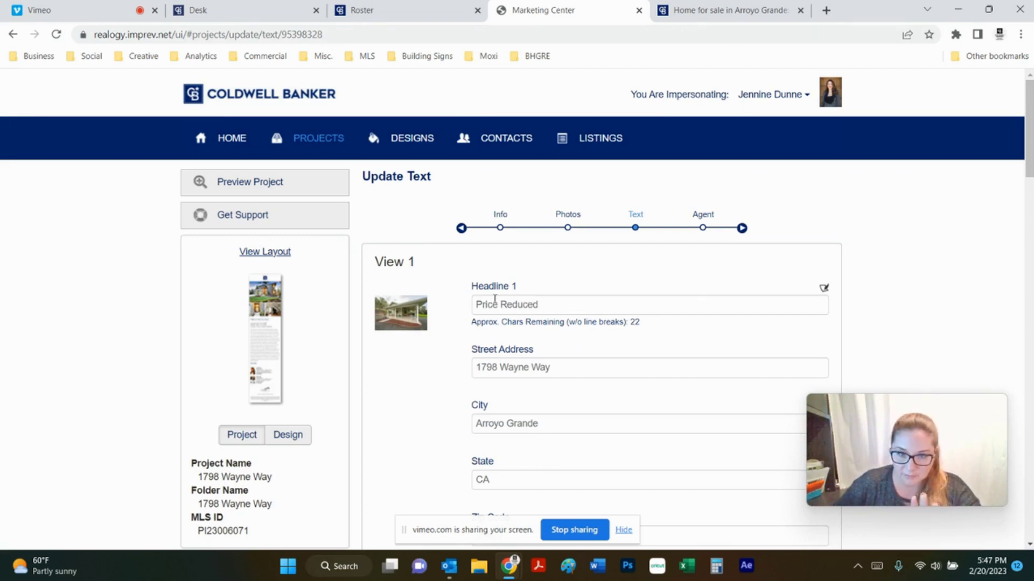
Review the ePostcard text fields down to the Property URL listing link
scroll(546, 310, "down", 2)
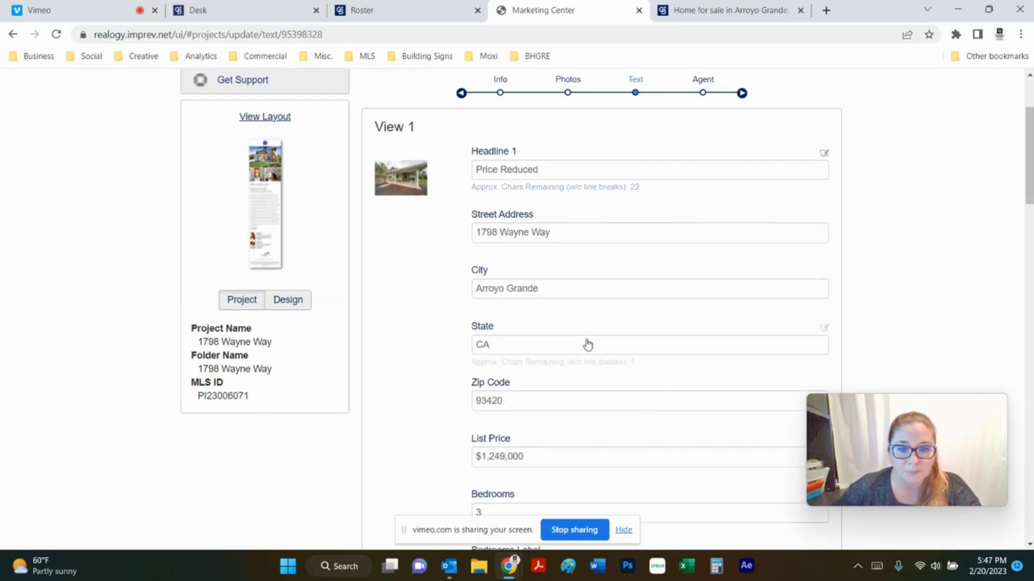
scroll(519, 346, "down", 1)
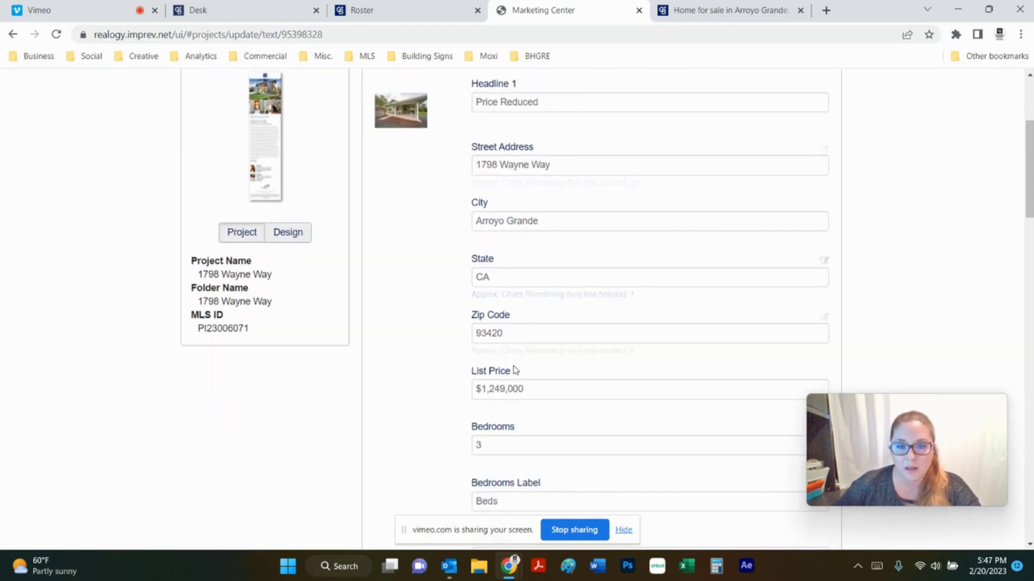
scroll(512, 369, "down", 5)
scroll(511, 365, "down", 7)
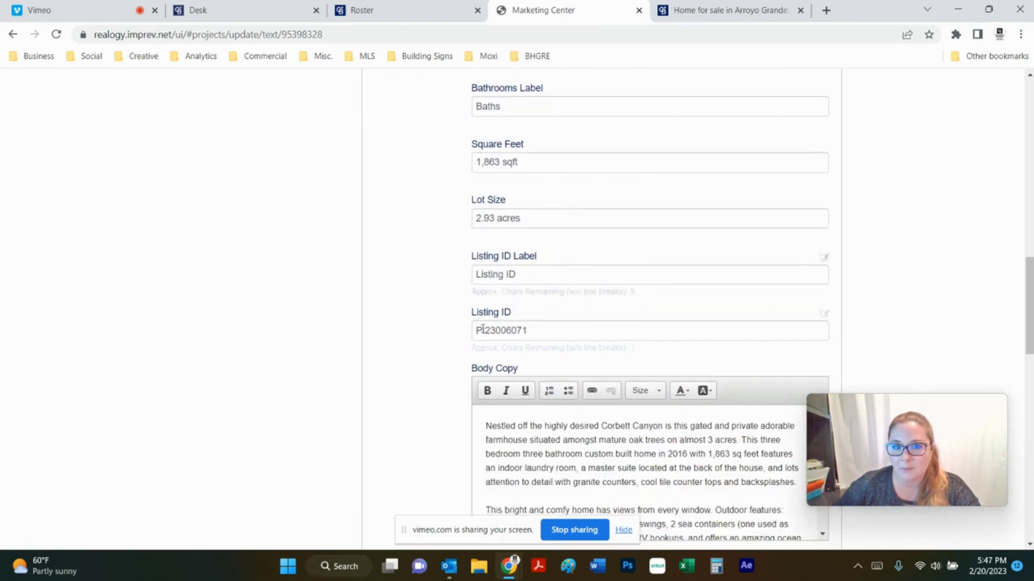
scroll(556, 330, "down", 4)
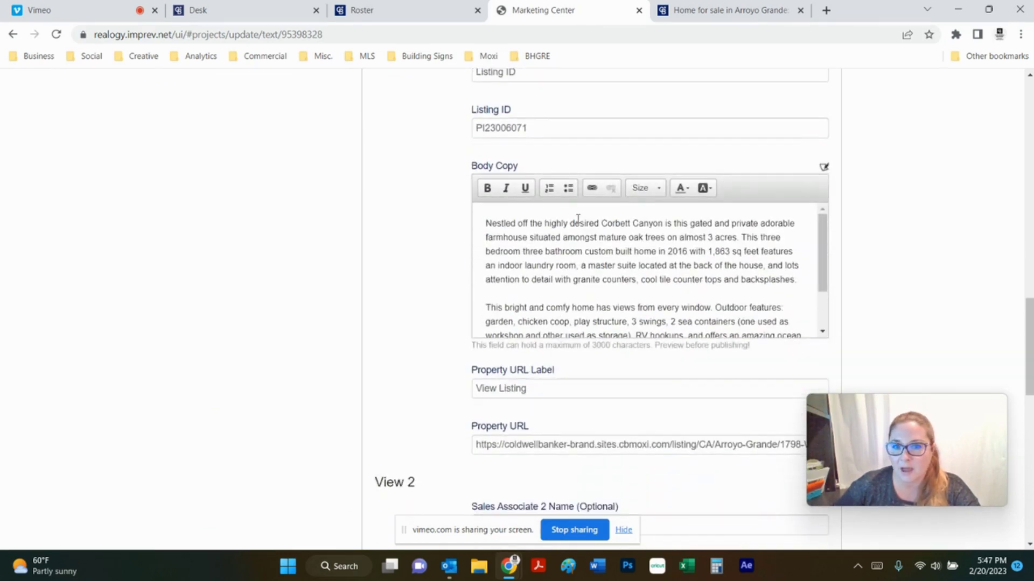
scroll(591, 289, "down", 4)
scroll(572, 282, "up", 2)
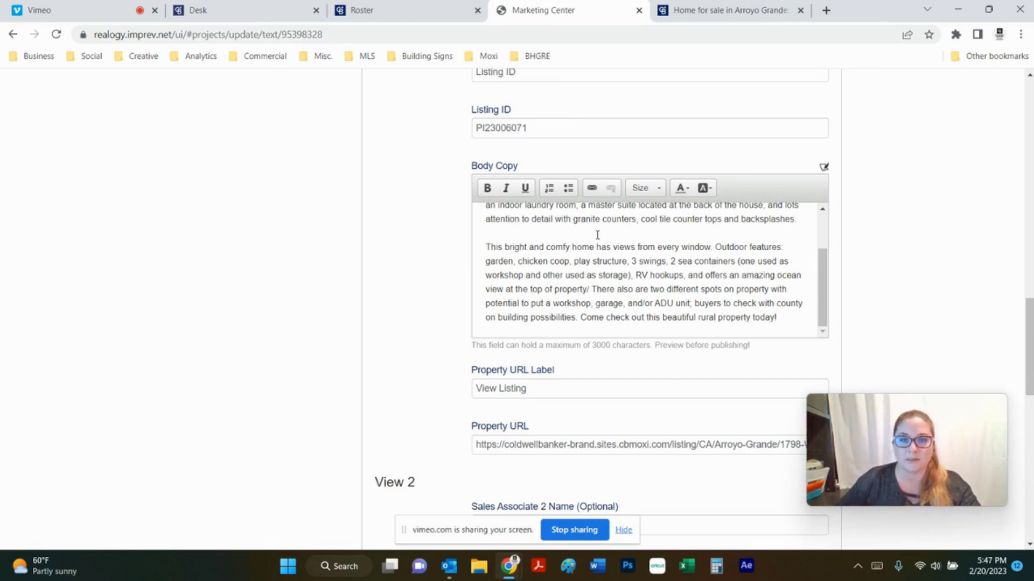
scroll(597, 235, "down", 2)
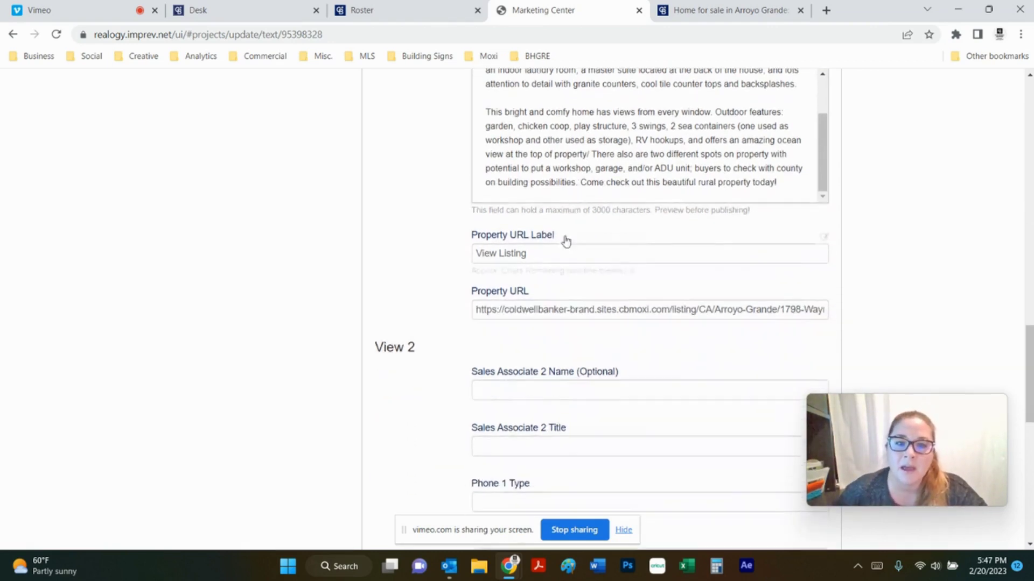
left_click(613, 312)
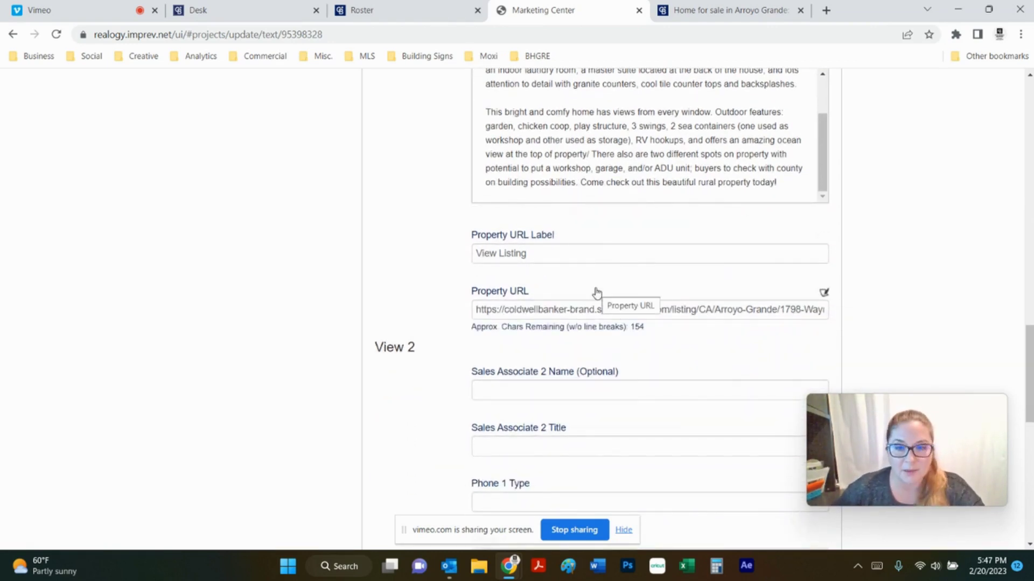
Leave the Sales Associate 2 name and title empty and save the text
scroll(597, 294, "down", 2)
left_click(490, 236)
left_click(580, 315)
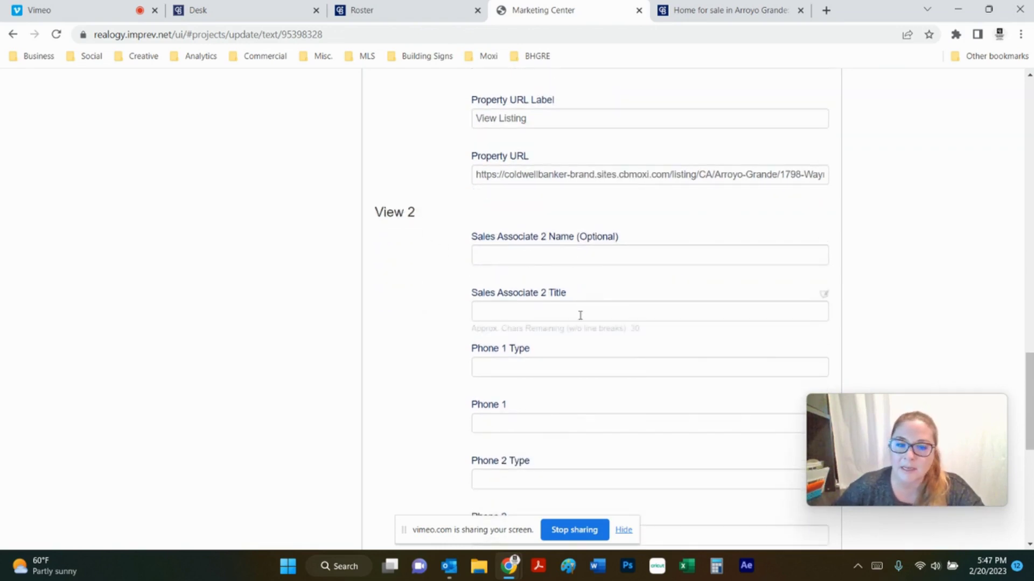
scroll(580, 315, "down", 7)
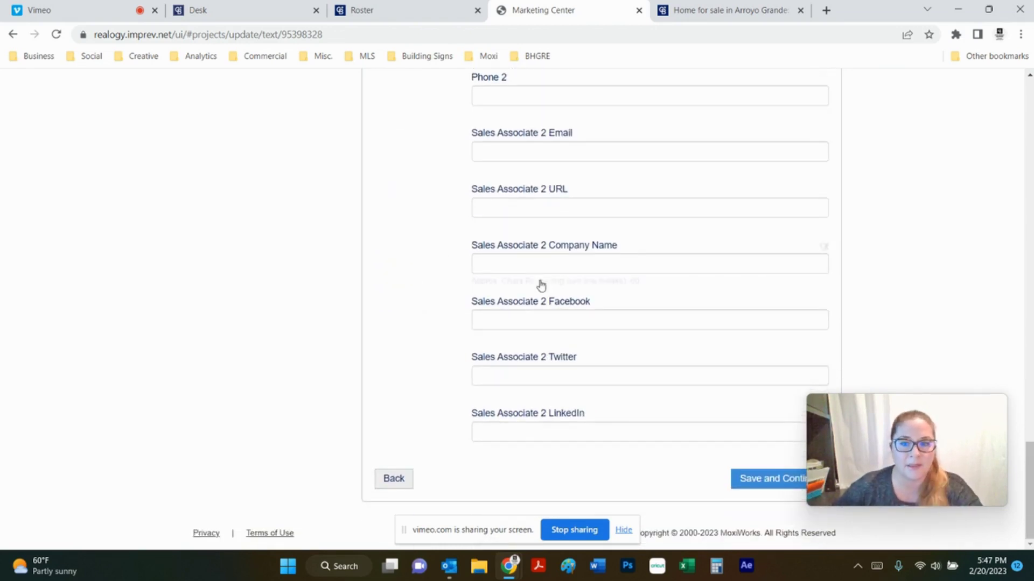
left_click(744, 480)
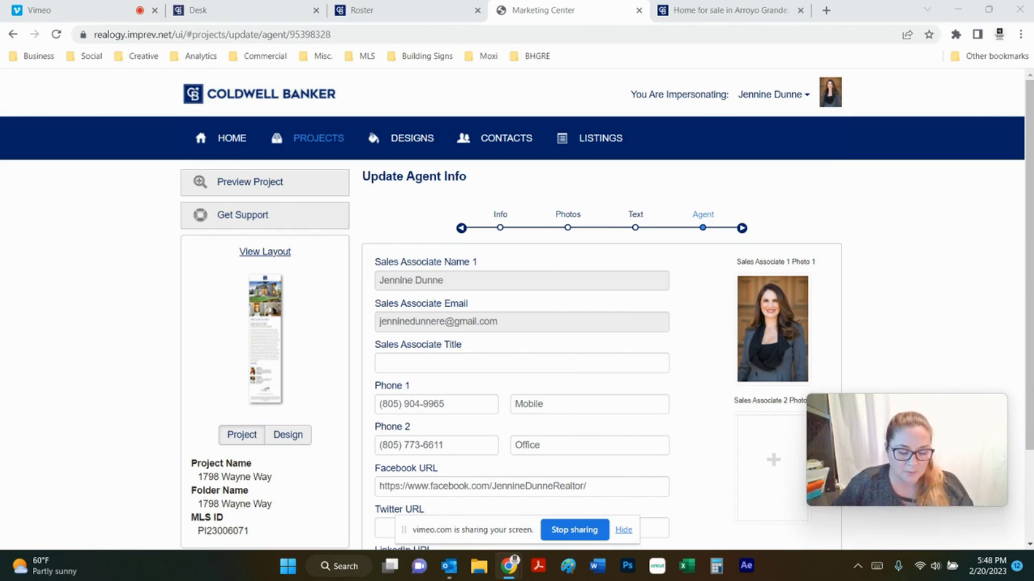
Set the agent title to 'Realtor' plus the pasted DRE licence number, save, and dismiss the reminder
left_click(447, 369)
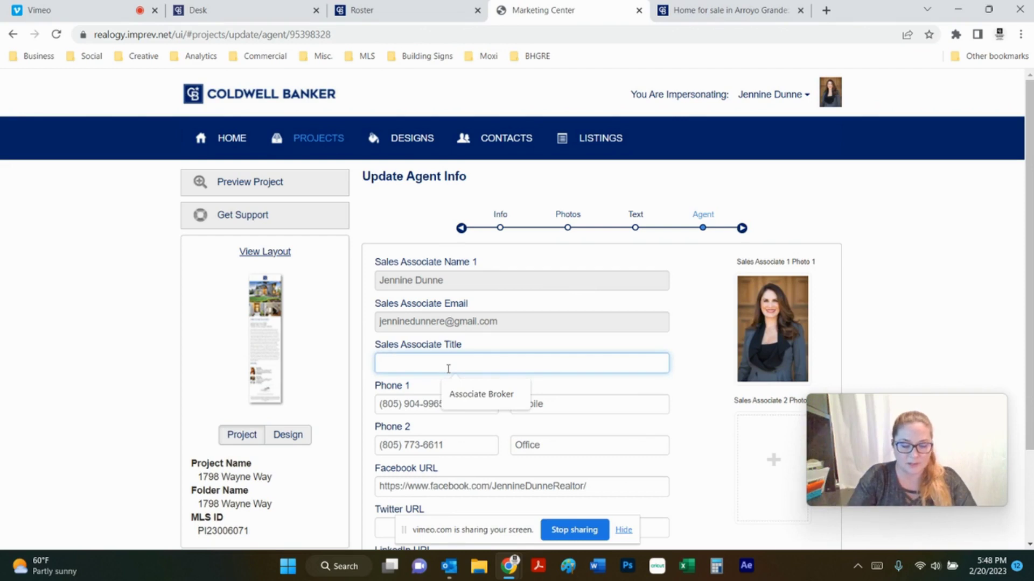
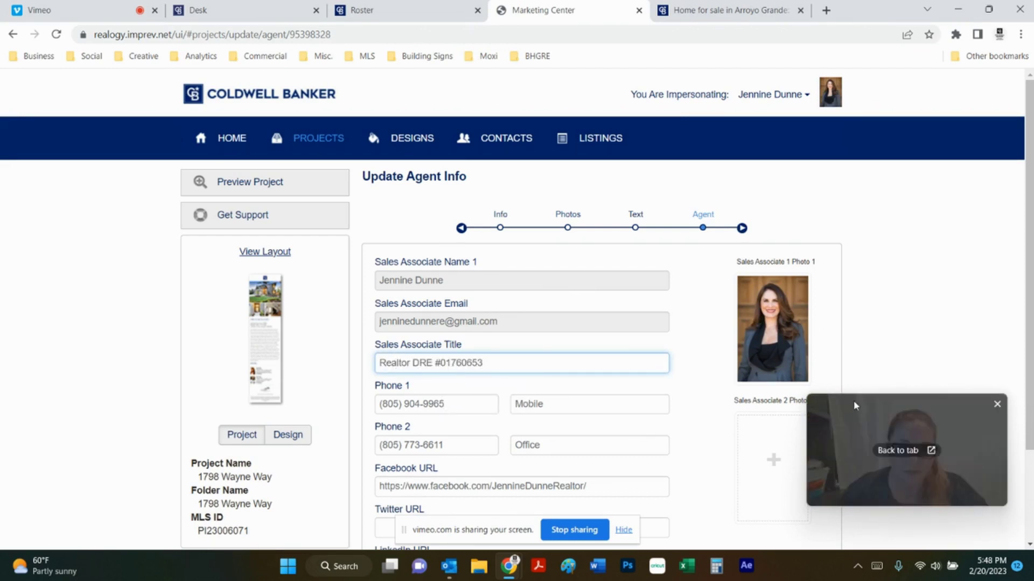
scroll(461, 409, "down", 3)
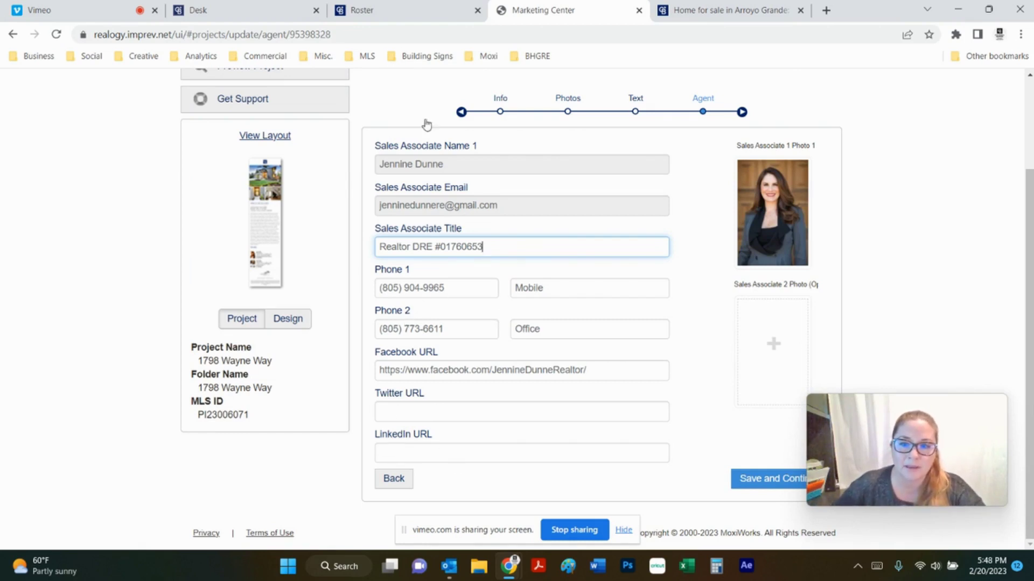
left_click(754, 479)
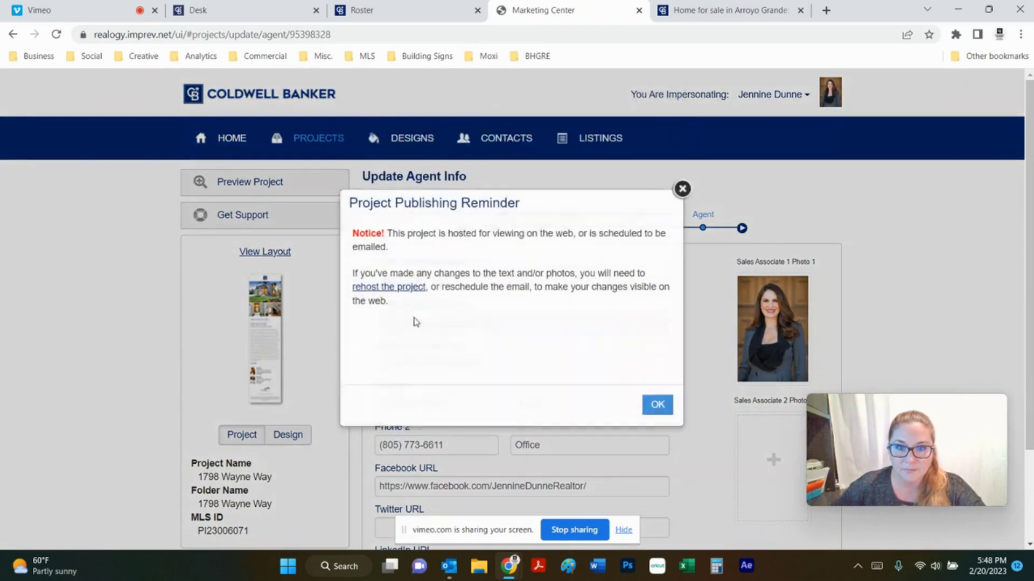
left_click(661, 408)
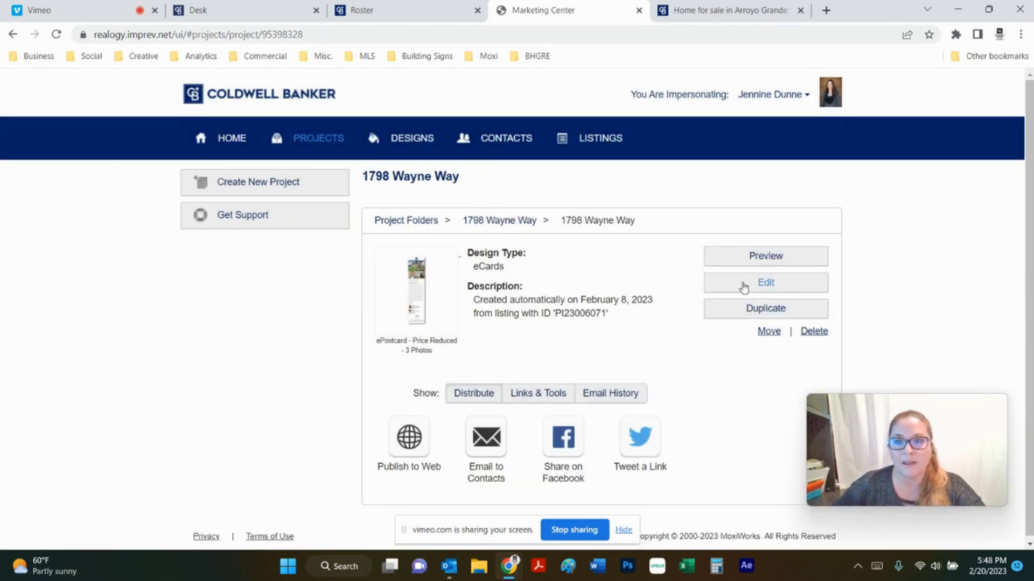
Preview the updated ePostcard and open its View Listing link in a new tab
left_click(744, 257)
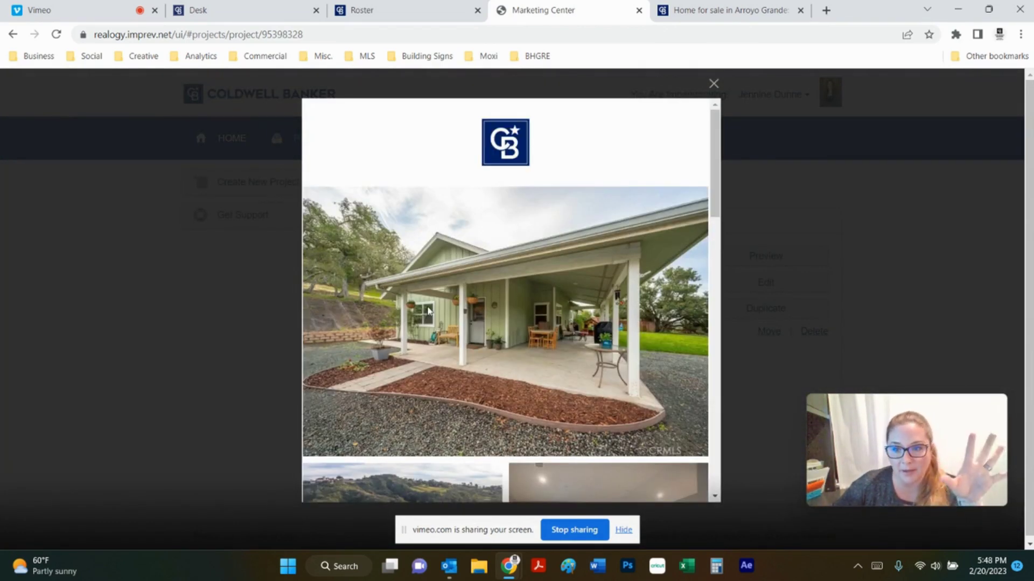
scroll(458, 219, "down", 3)
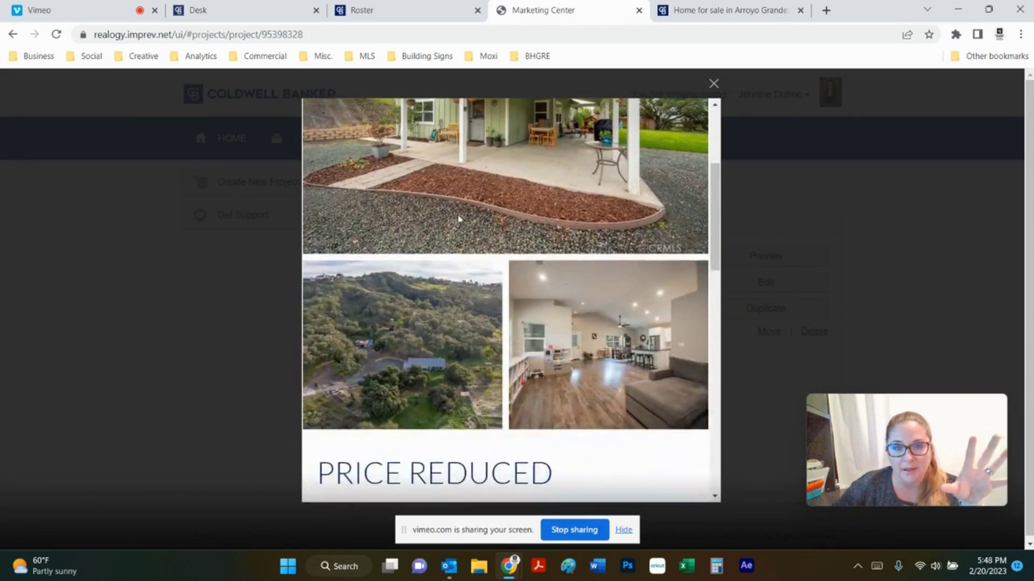
scroll(515, 298, "down", 3)
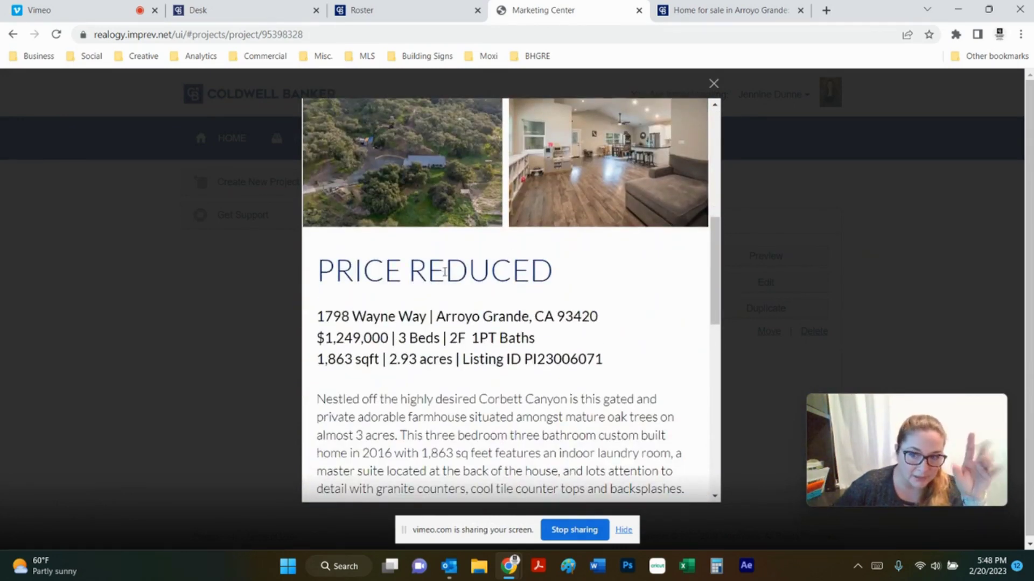
scroll(444, 272, "down", 3)
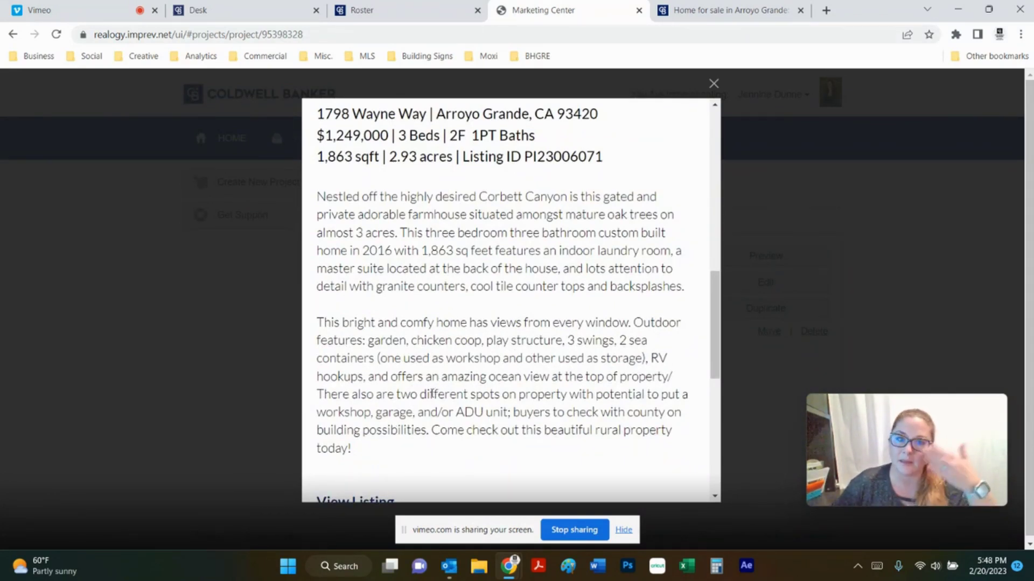
scroll(421, 357, "down", 4)
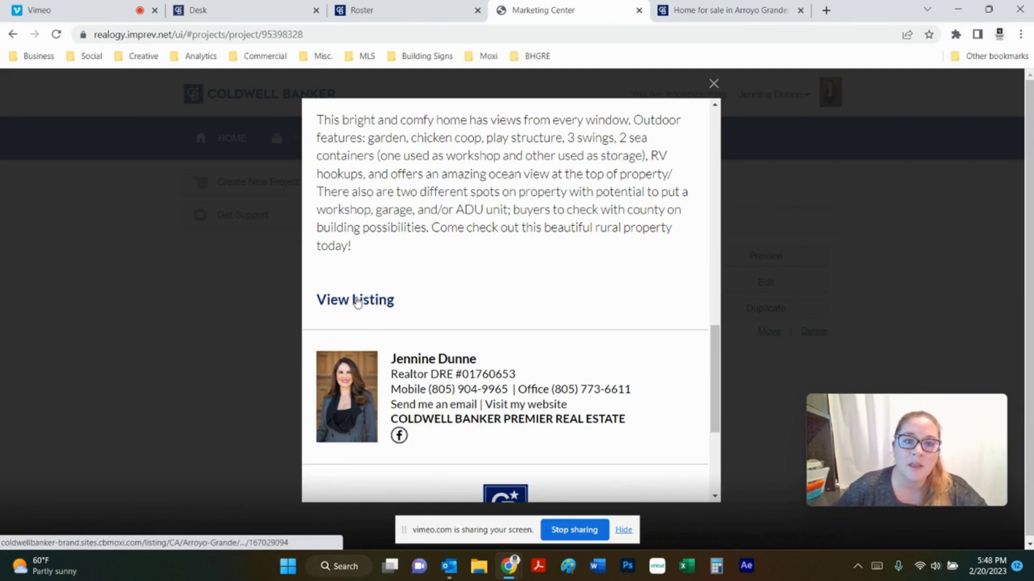
right_click(358, 300)
left_click(391, 312)
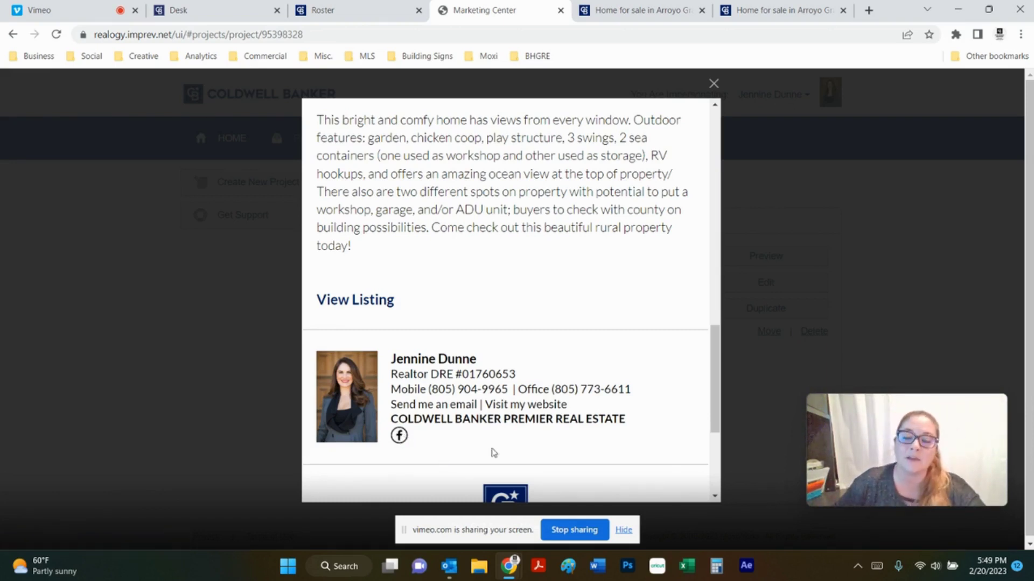
left_click(801, 11)
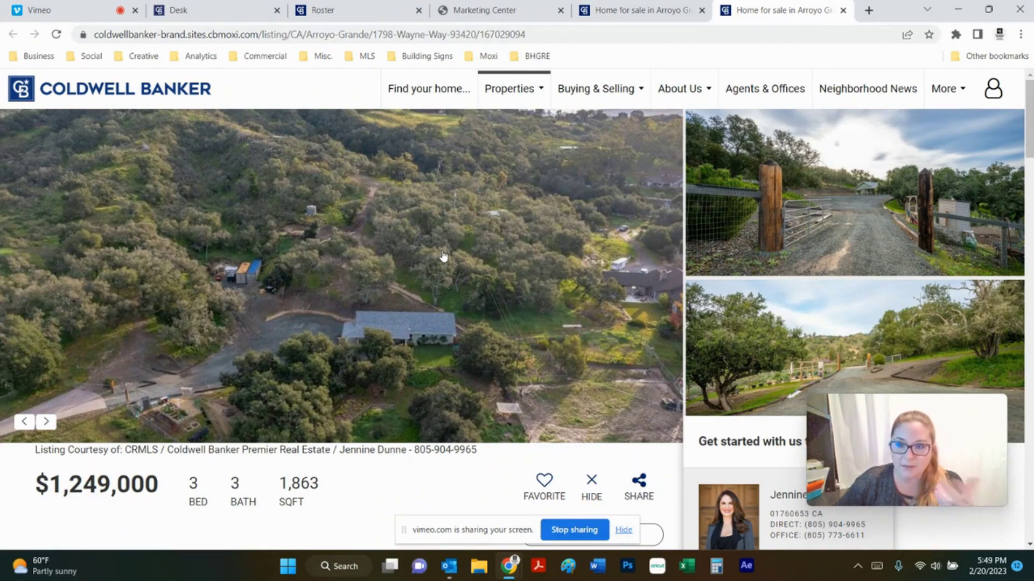
scroll(455, 231, "down", 4)
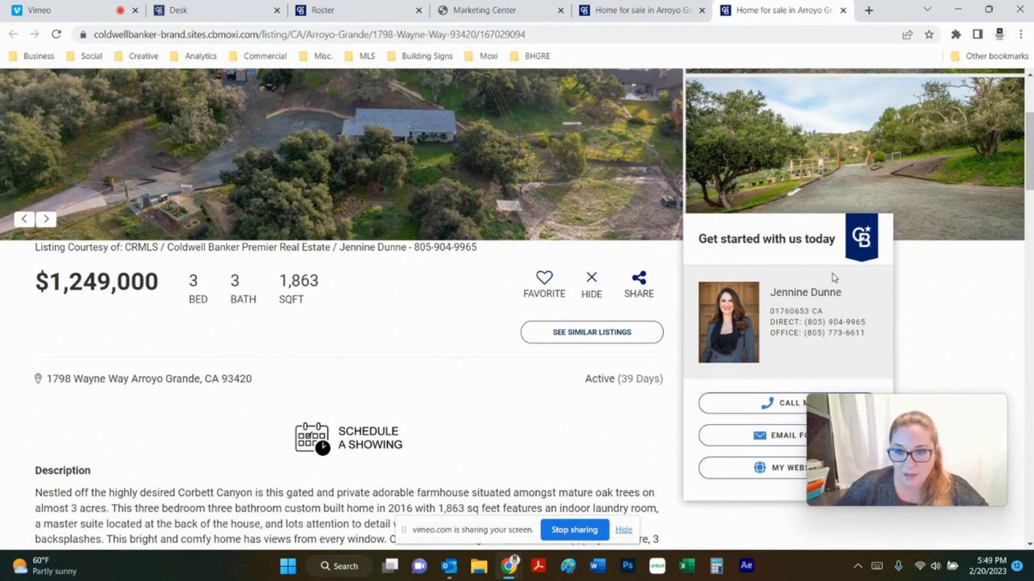
scroll(834, 277, "down", 3)
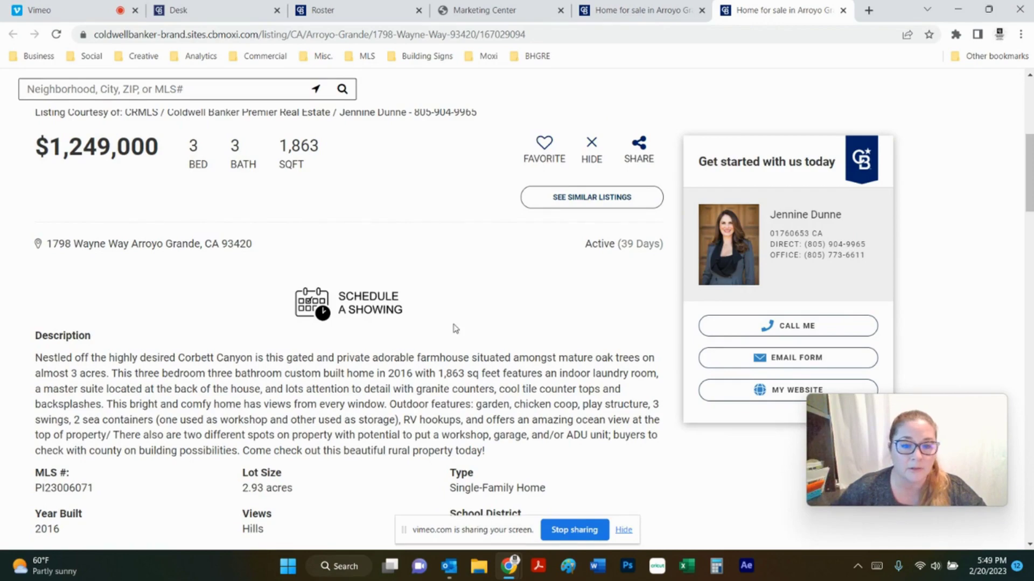
scroll(452, 327, "down", 6)
scroll(443, 334, "up", 12)
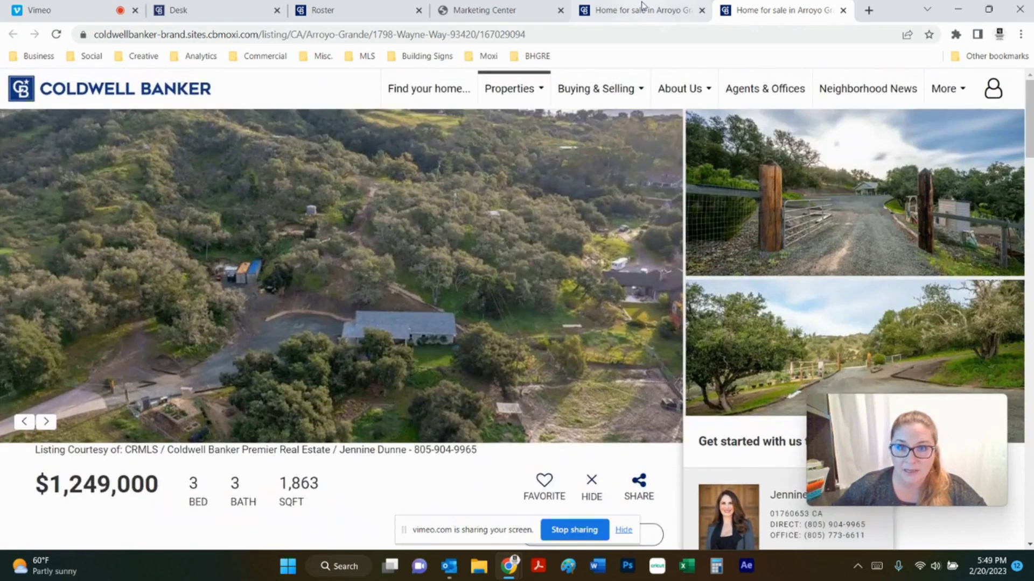
left_click(632, 10)
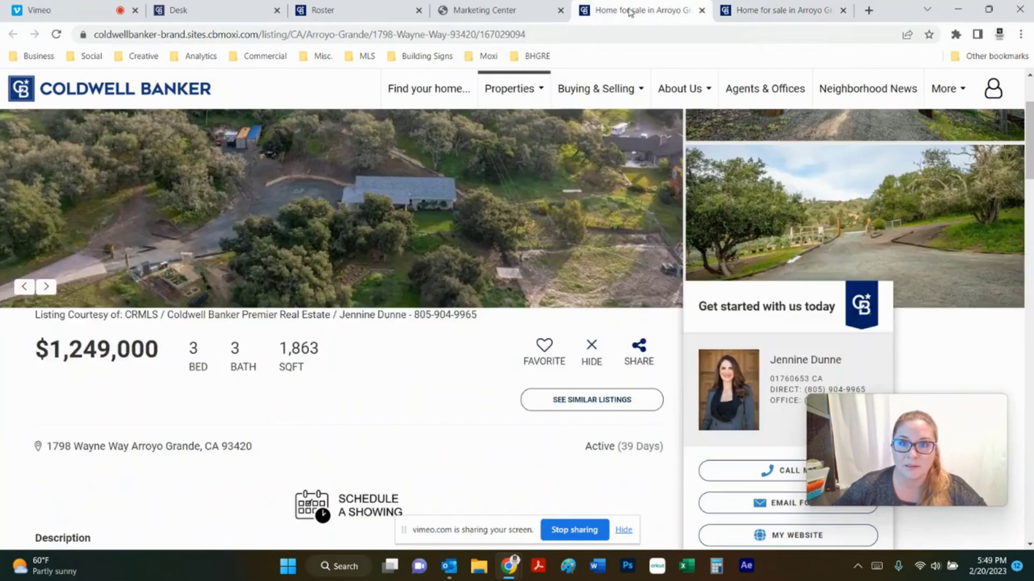
Back in Marketing Center, close the ePostcard preview and both Home for sale tabs
left_click(532, 12)
scroll(463, 372, "down", 1)
scroll(463, 371, "down", 3)
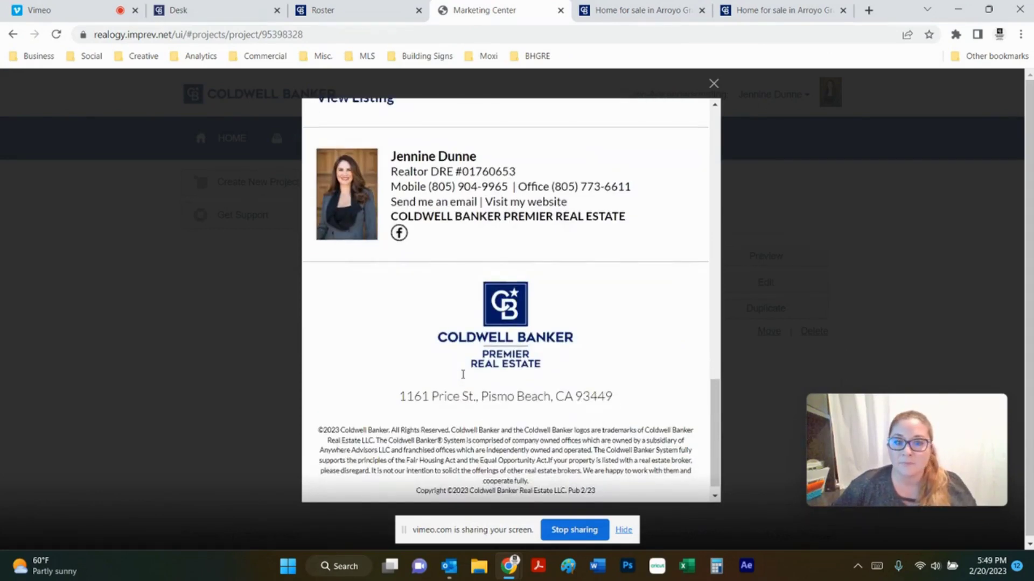
scroll(466, 374, "up", 10)
scroll(466, 377, "up", 3)
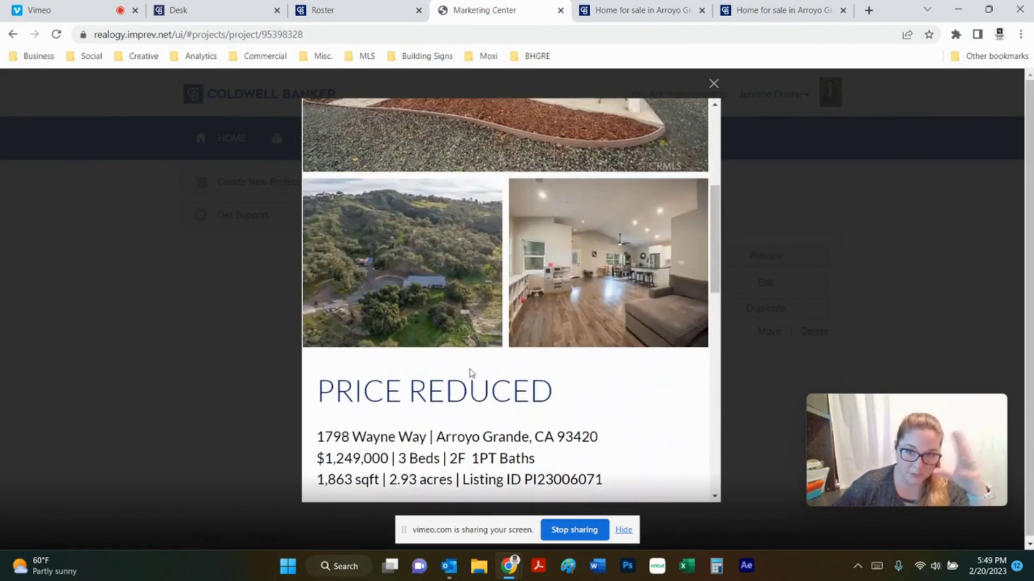
left_click(713, 85)
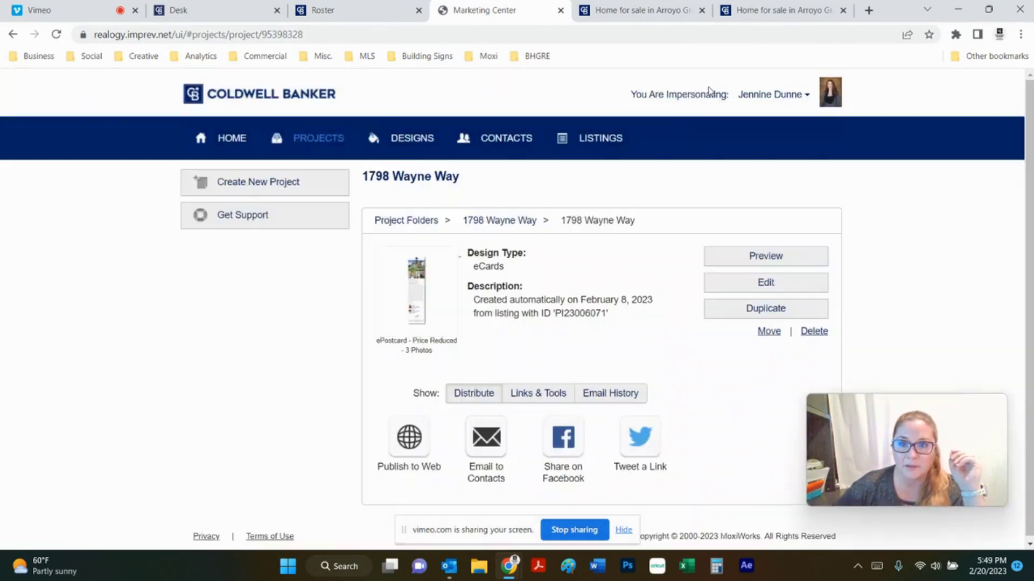
left_click(842, 10)
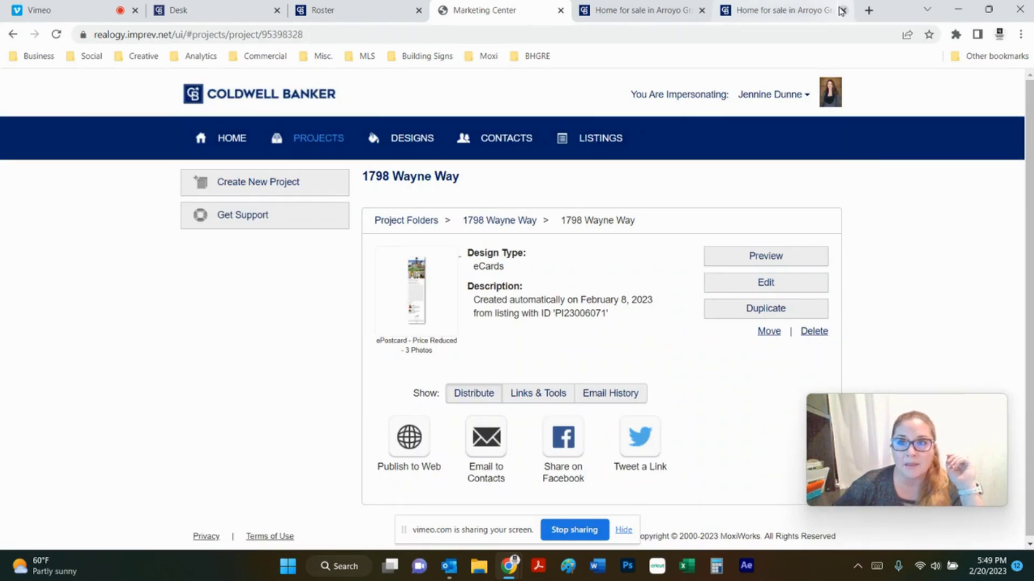
left_click(801, 10)
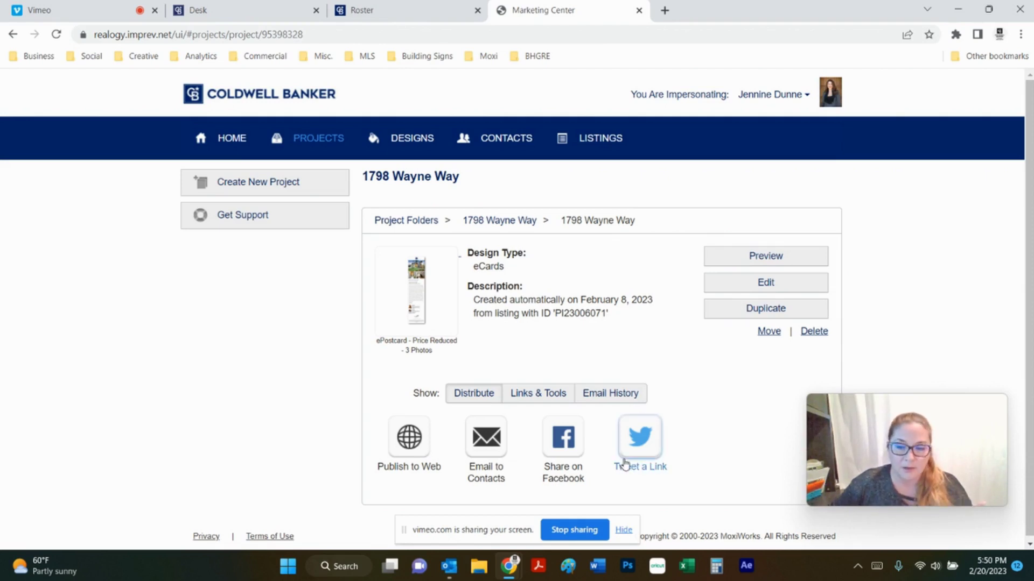
Choose Email to Contacts, then Send to Your Contacts to reach the Recipients step
left_click(485, 445)
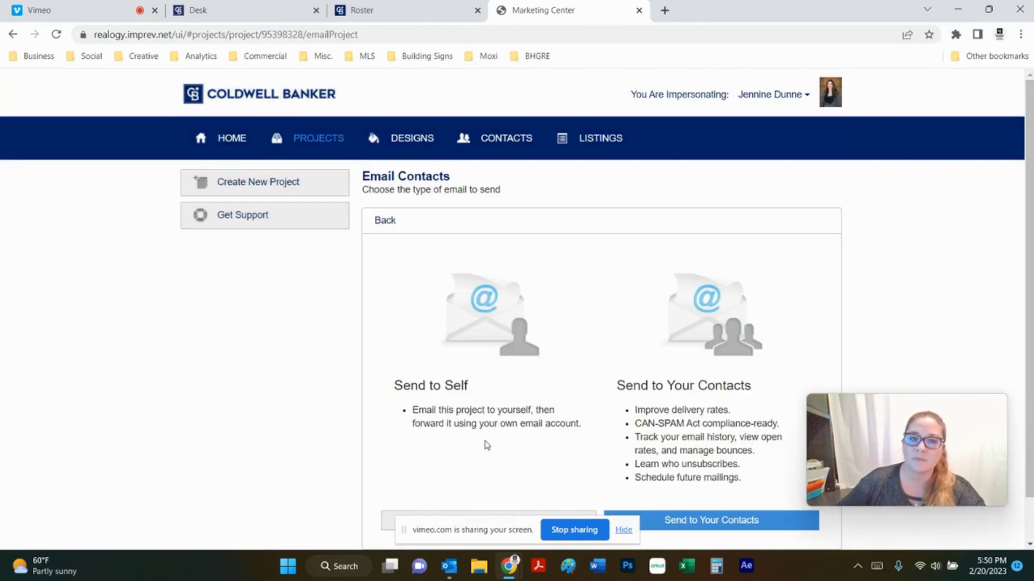
scroll(864, 277, "down", 1)
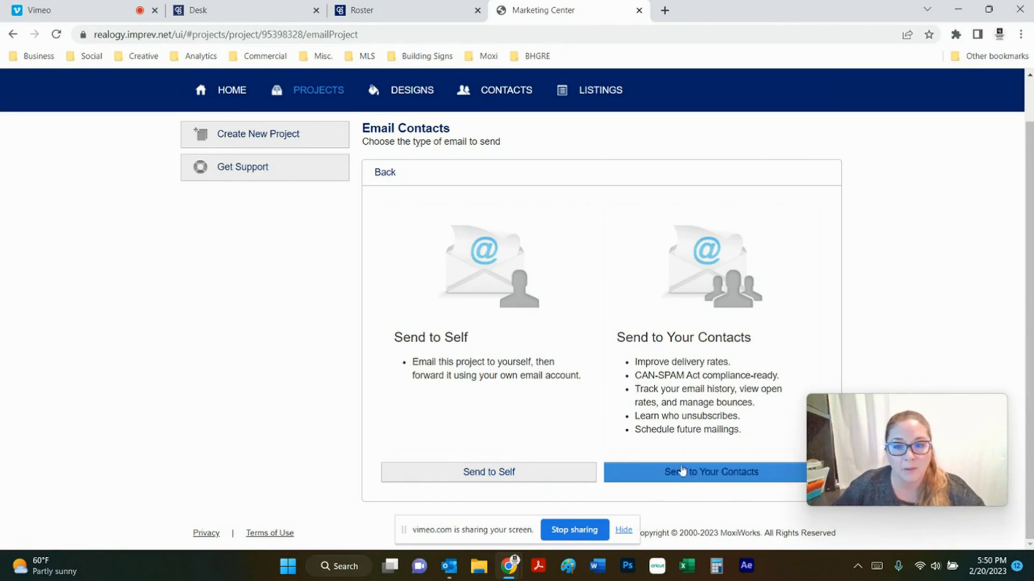
left_click(703, 477)
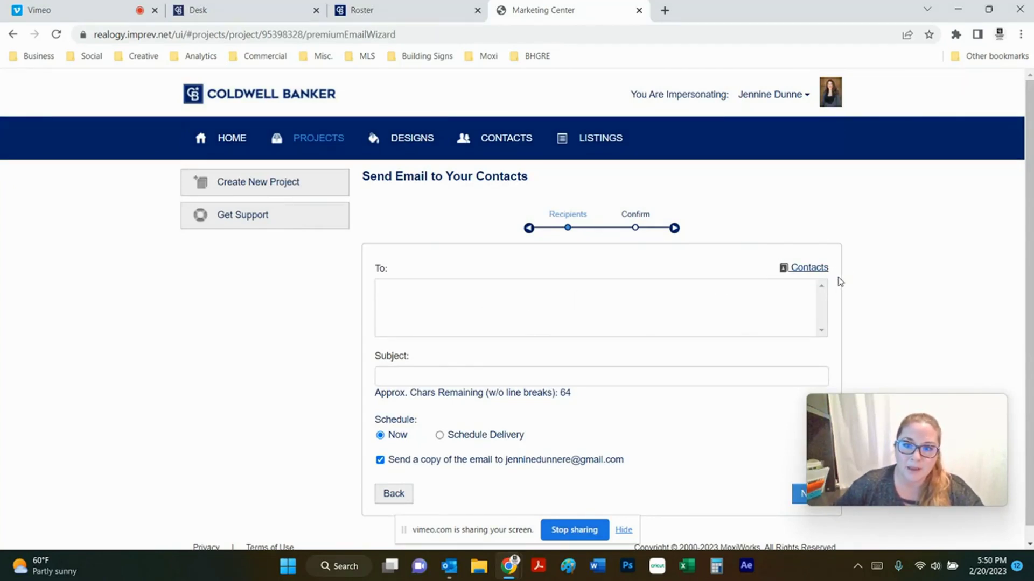
Open the recipient picker and switch to the list of contact groups
left_click(809, 268)
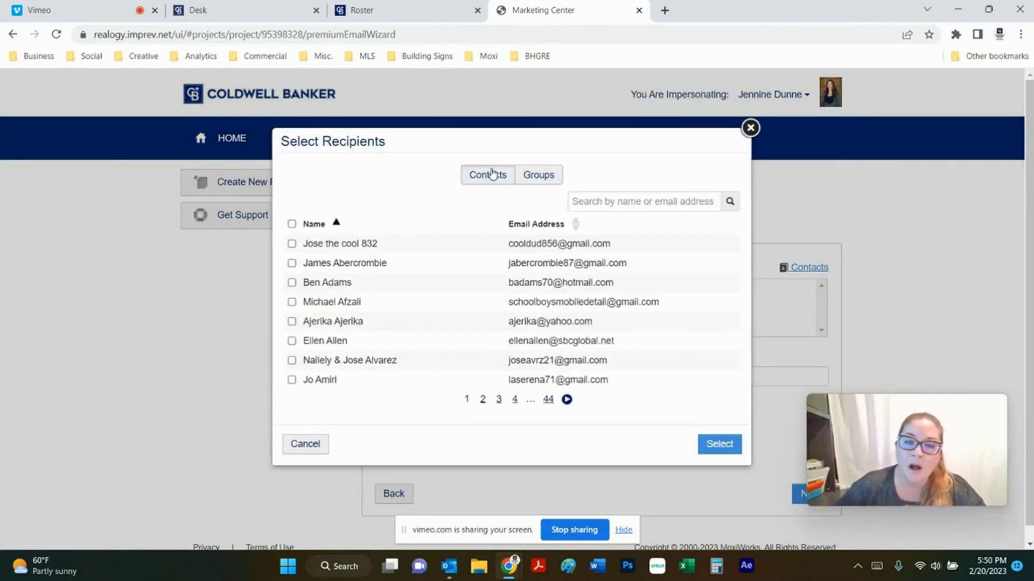
left_click(540, 178)
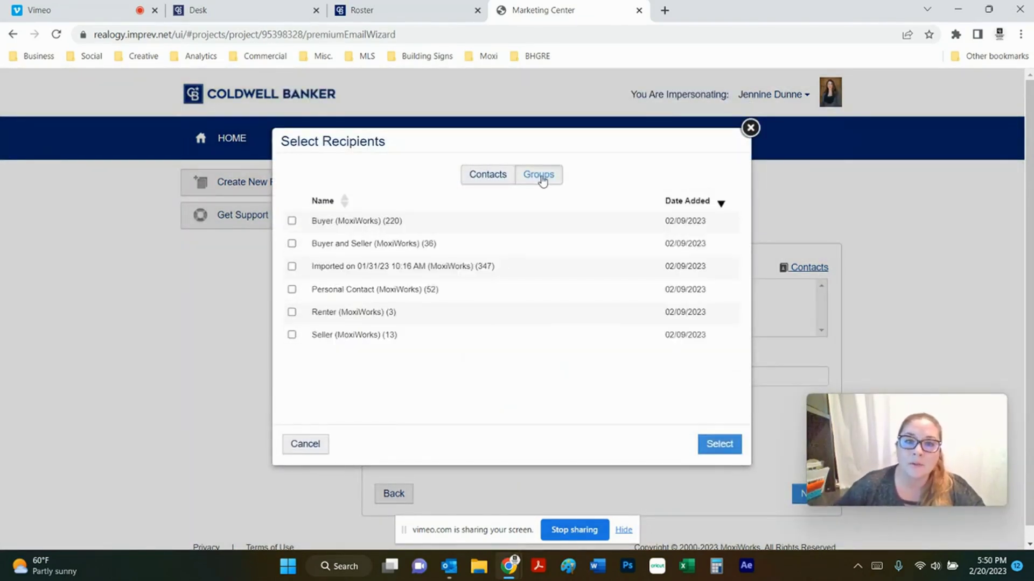
left_click(486, 177)
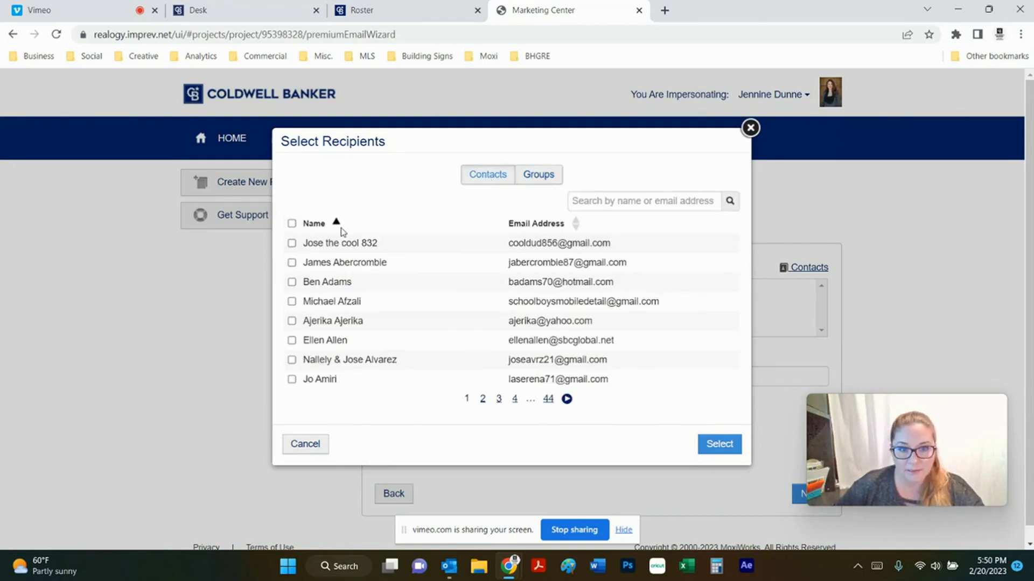
scroll(330, 285, "down", 1)
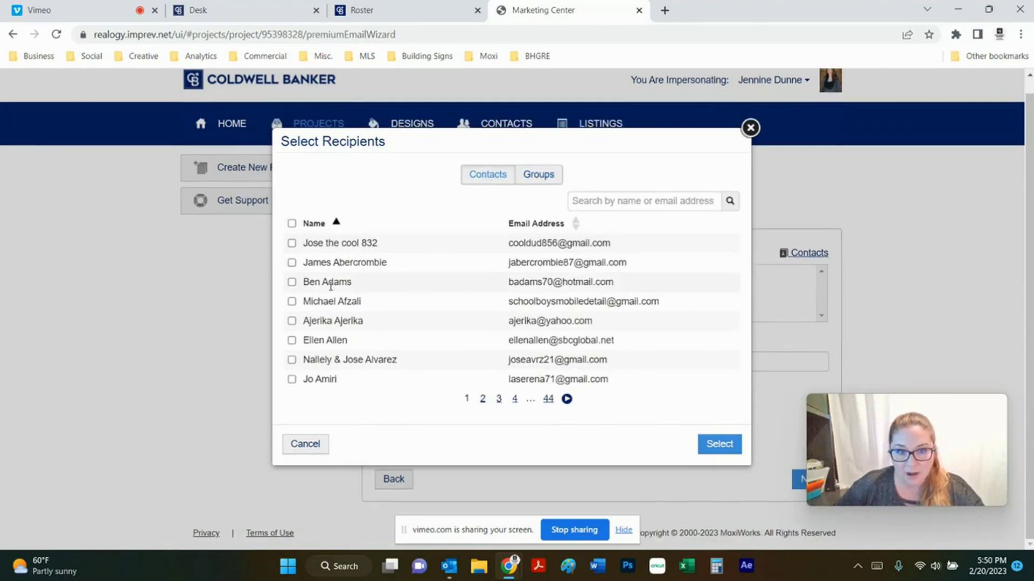
left_click(538, 177)
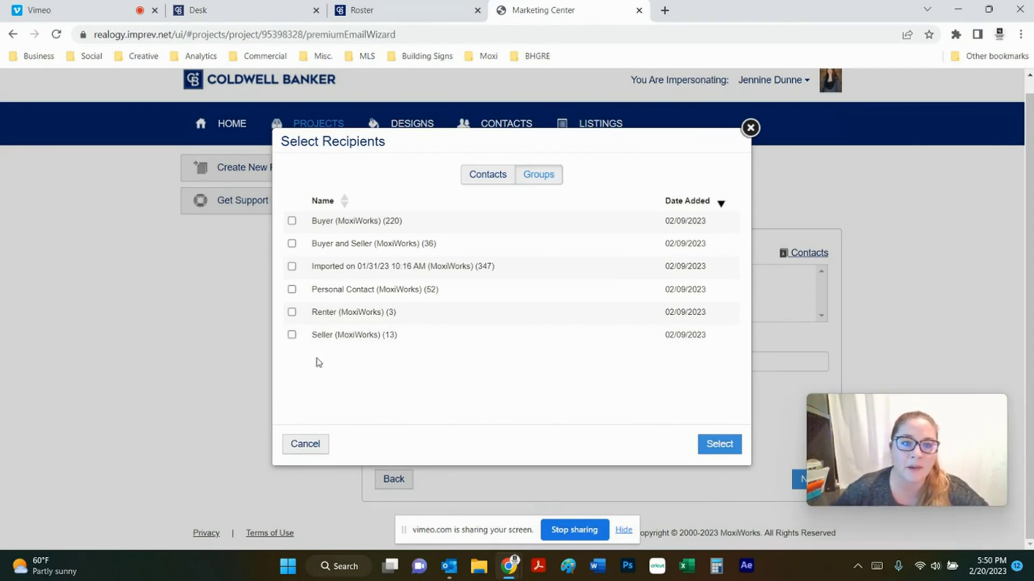
Choose Buyer (MoxiWorks) and Renter (MoxiWorks) as the recipient groups and confirm
left_click(292, 334)
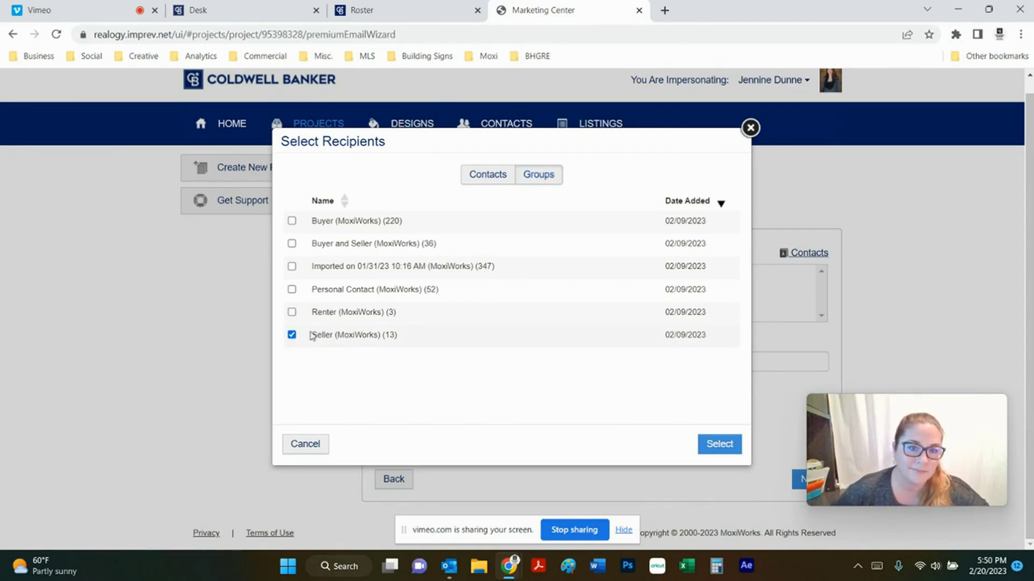
left_click(292, 244)
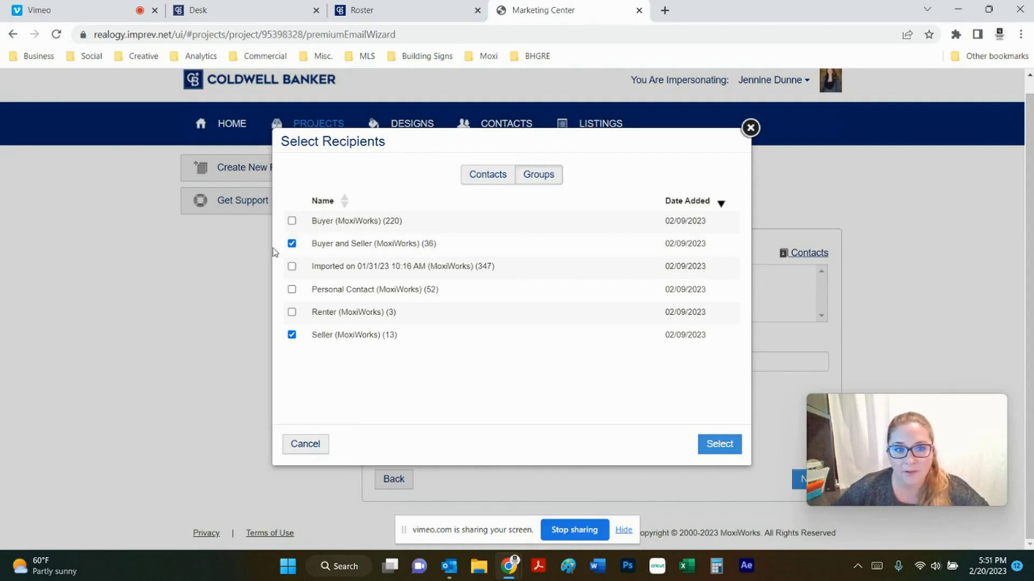
left_click(292, 244)
left_click(292, 334)
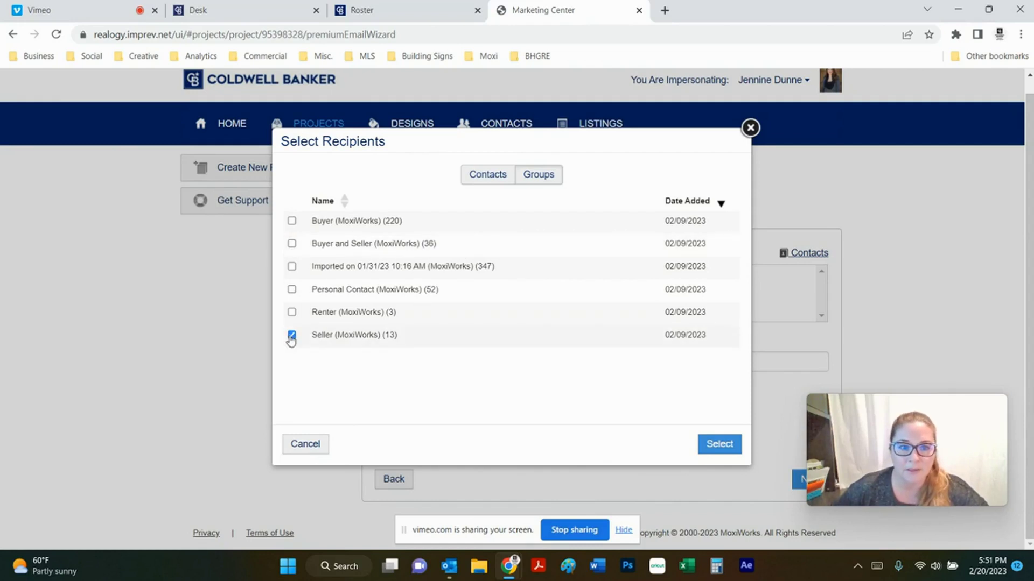
left_click(292, 222)
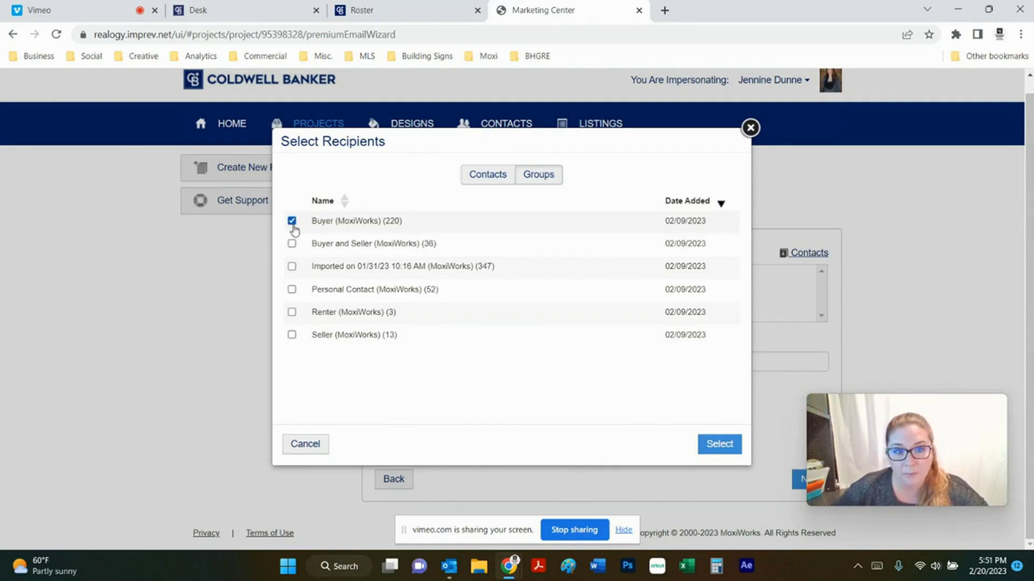
left_click(291, 313)
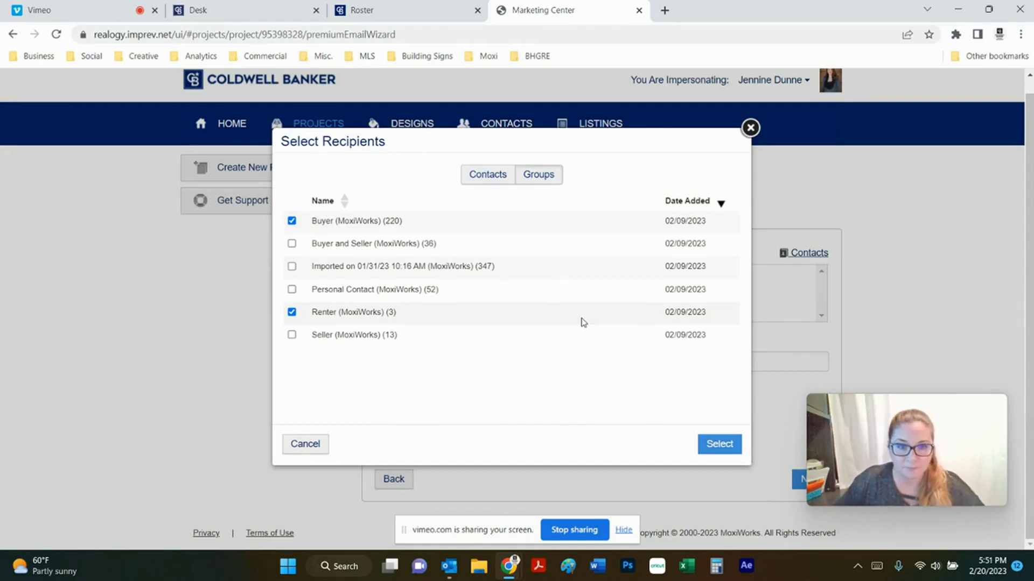
left_click(728, 444)
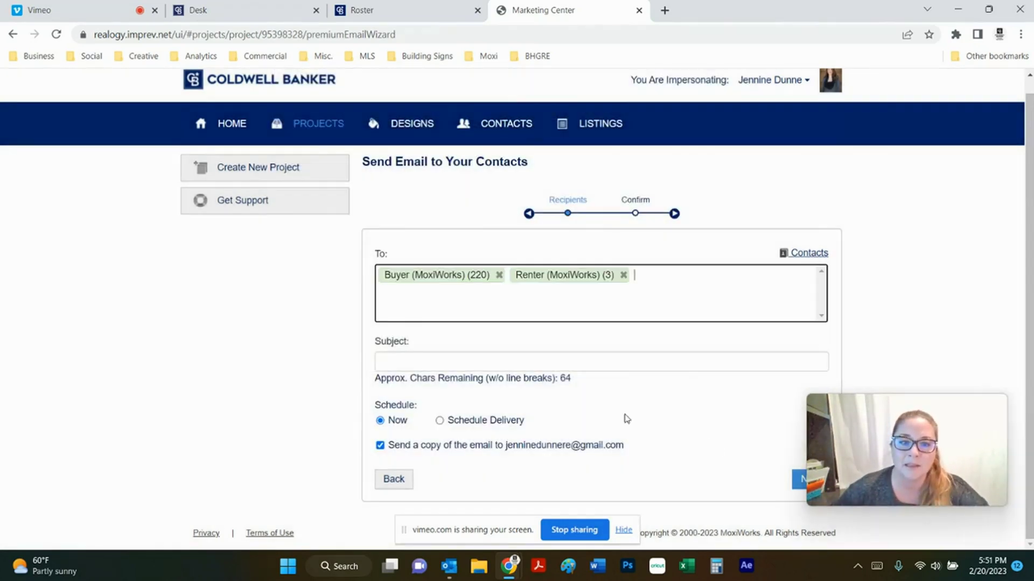
Enter the subject 'Home on 3 acres in Corbett Canyon'
left_click(434, 362)
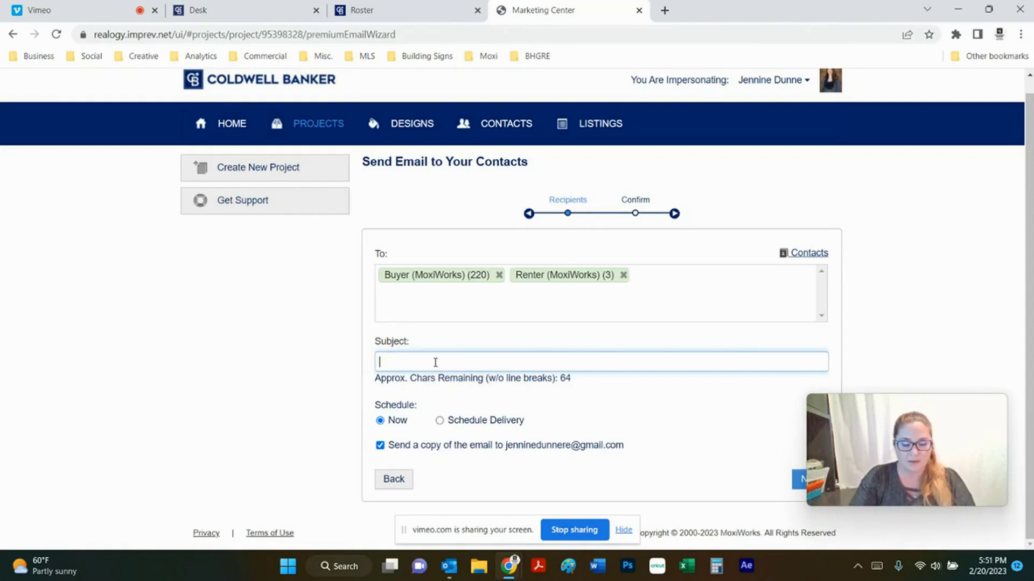
type("Home on")
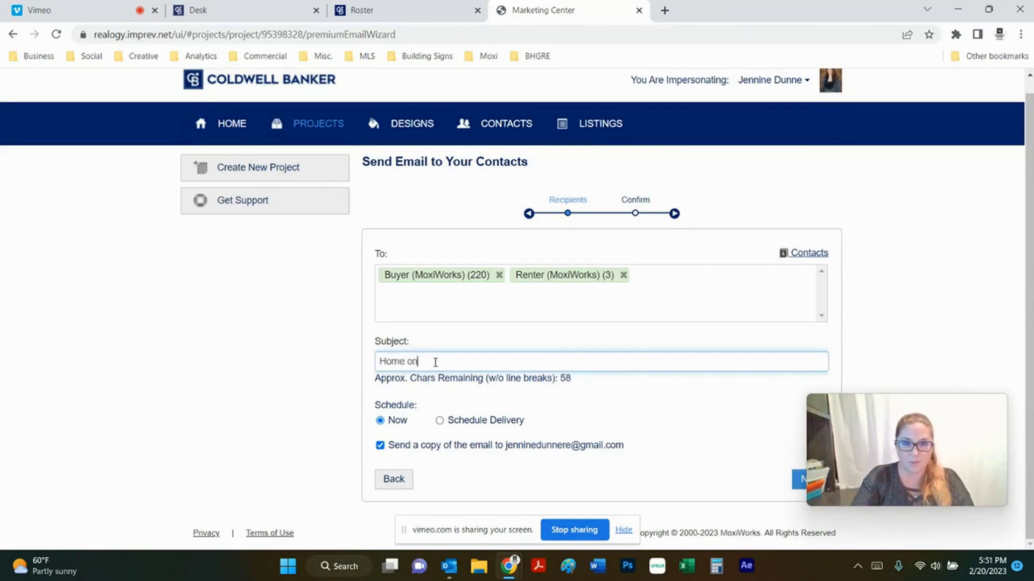
type(" Acrea")
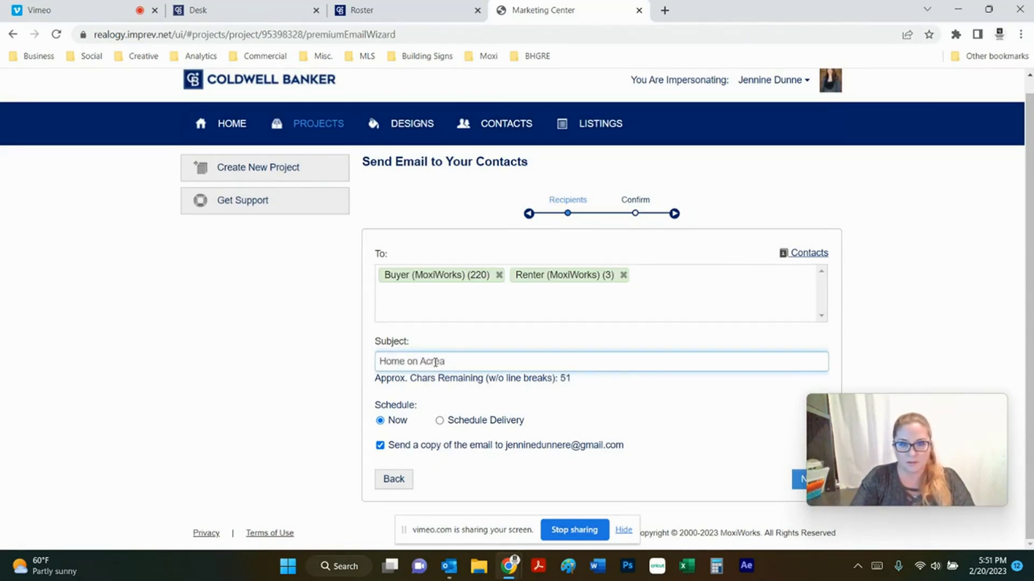
key("BackSpace")
key("BackSpace")
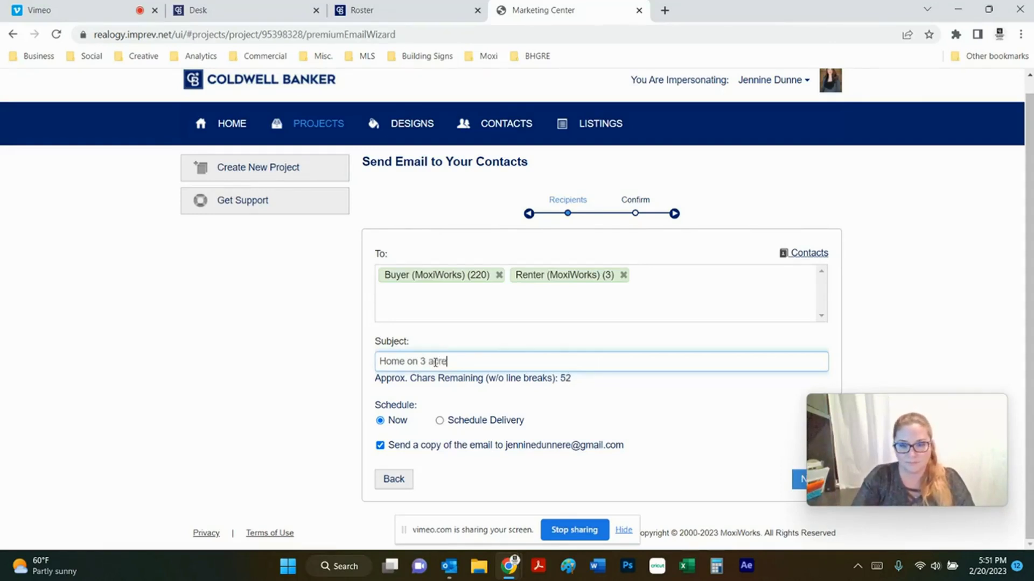
type("s in Corbett")
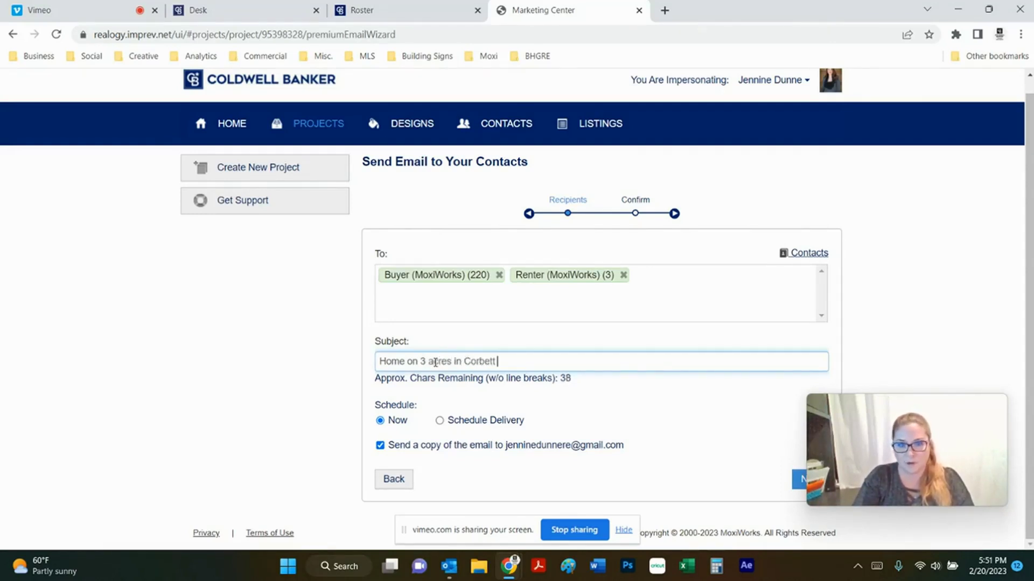
type(" Canyon")
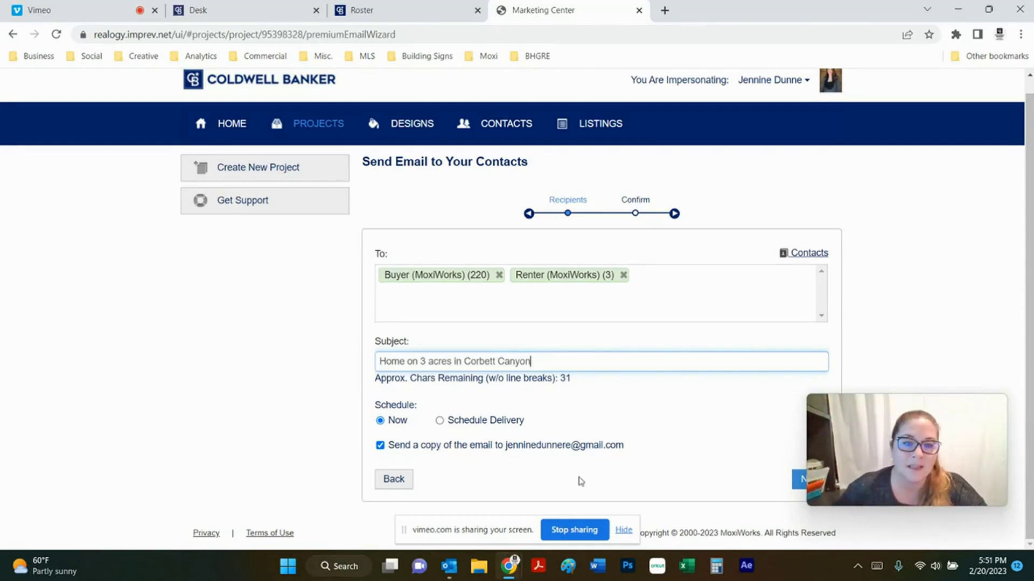
Schedule delivery for 02/20/2023 at 10:00pm
left_click(439, 420)
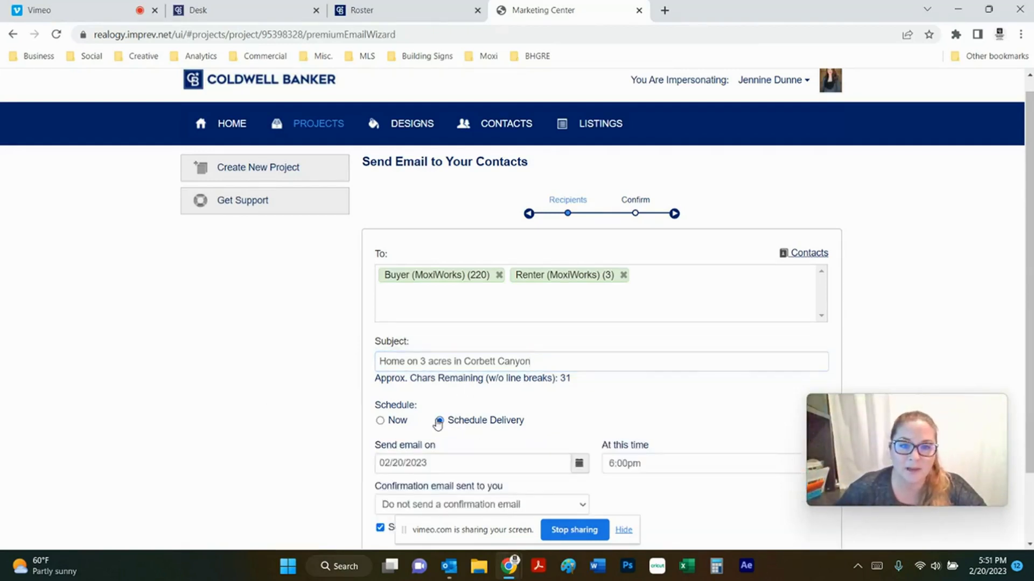
scroll(601, 399, "down", 2)
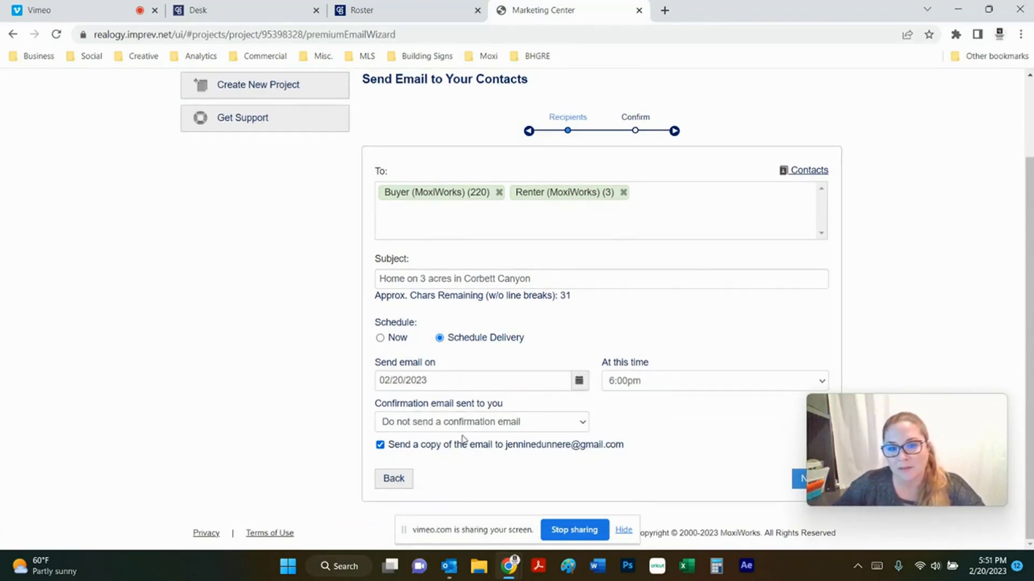
left_click(815, 384)
scroll(659, 350, "down", 1)
left_click(643, 351)
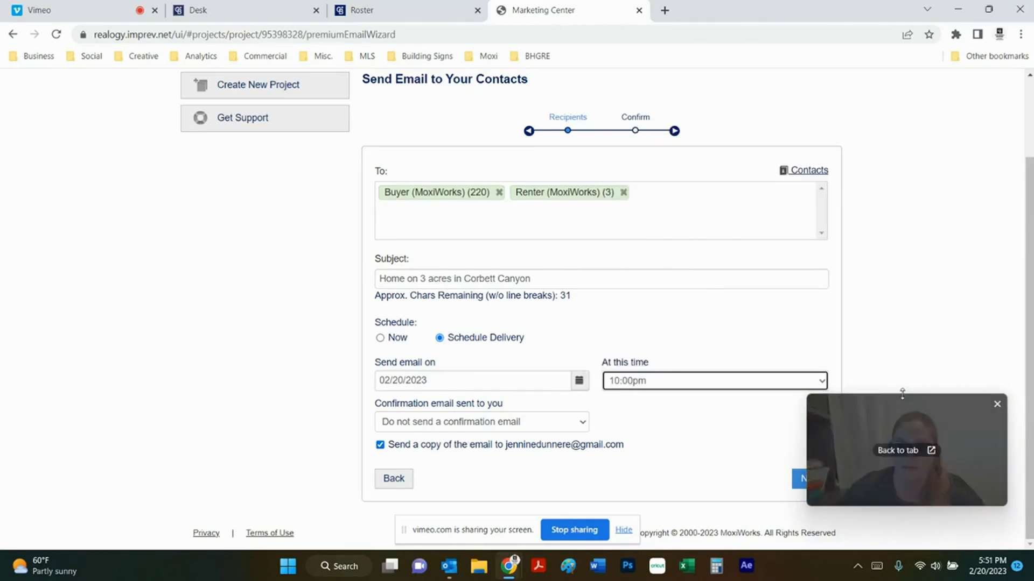
left_click_drag(902, 395, 128, 415)
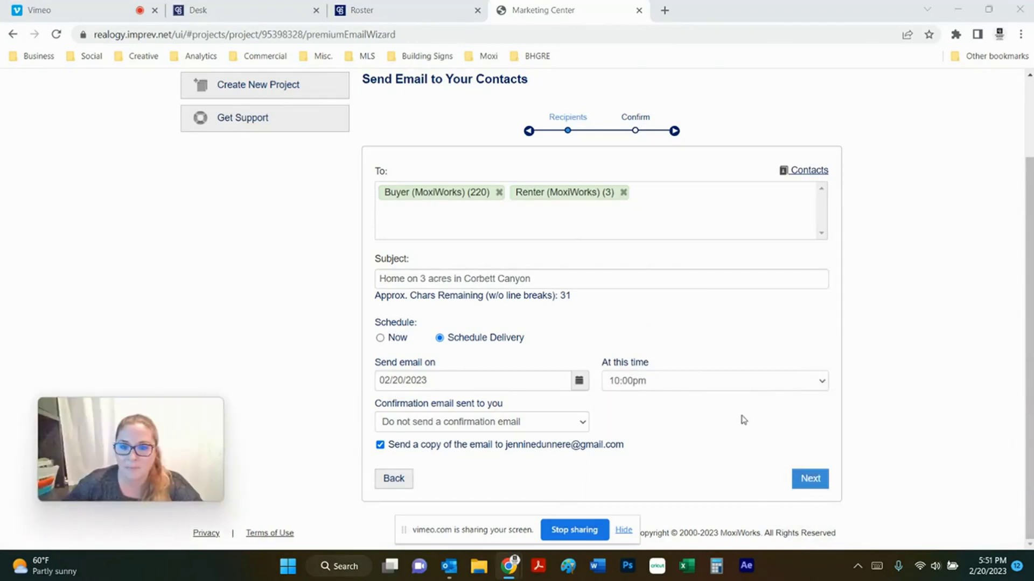
Review the Ready to Send summary for the 199 emails
left_click(808, 479)
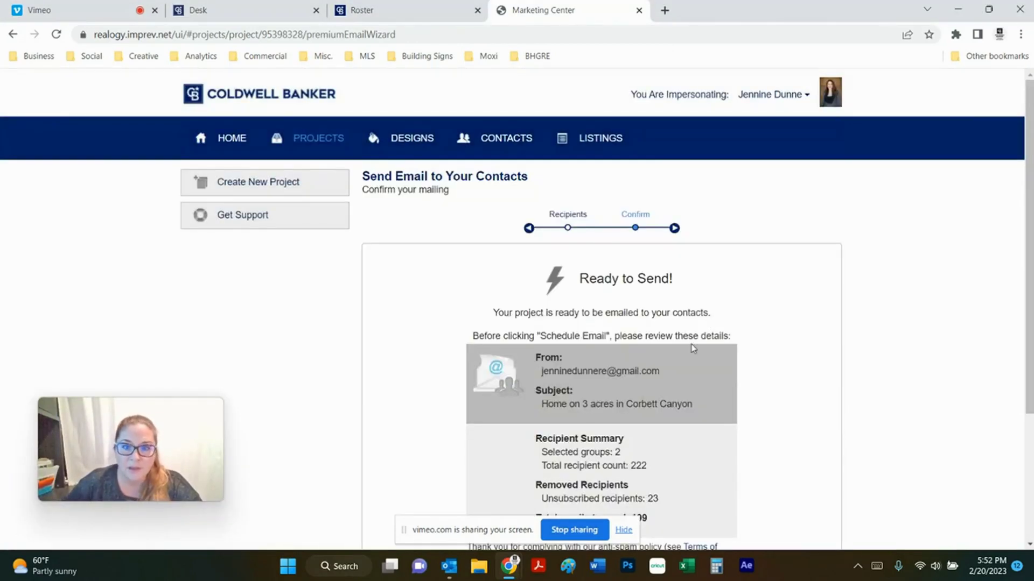
scroll(711, 374, "down", 2)
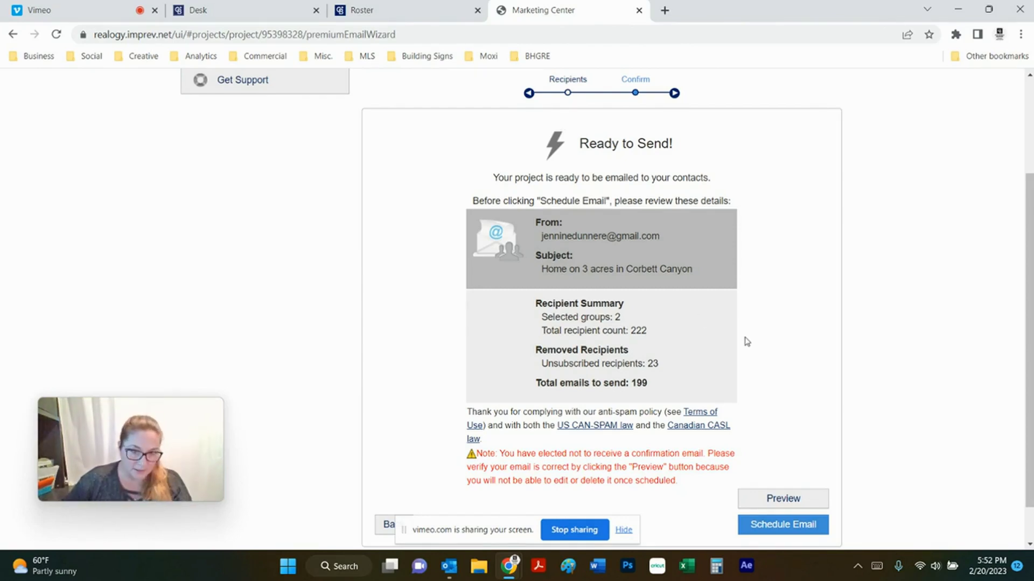
scroll(788, 383, "down", 1)
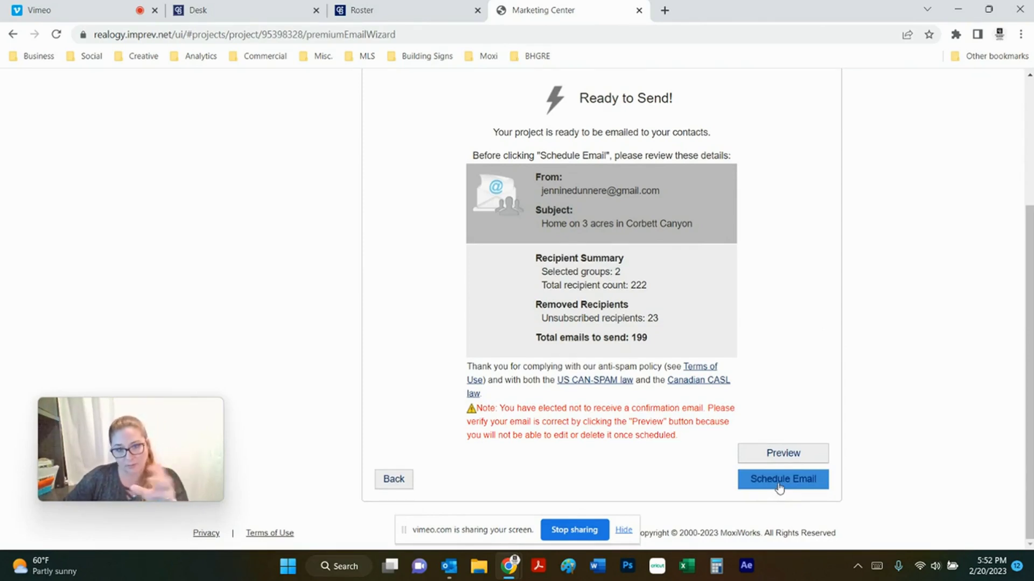
Step back twice through the wizard, then return to the Marketing Center home page
left_click(398, 482)
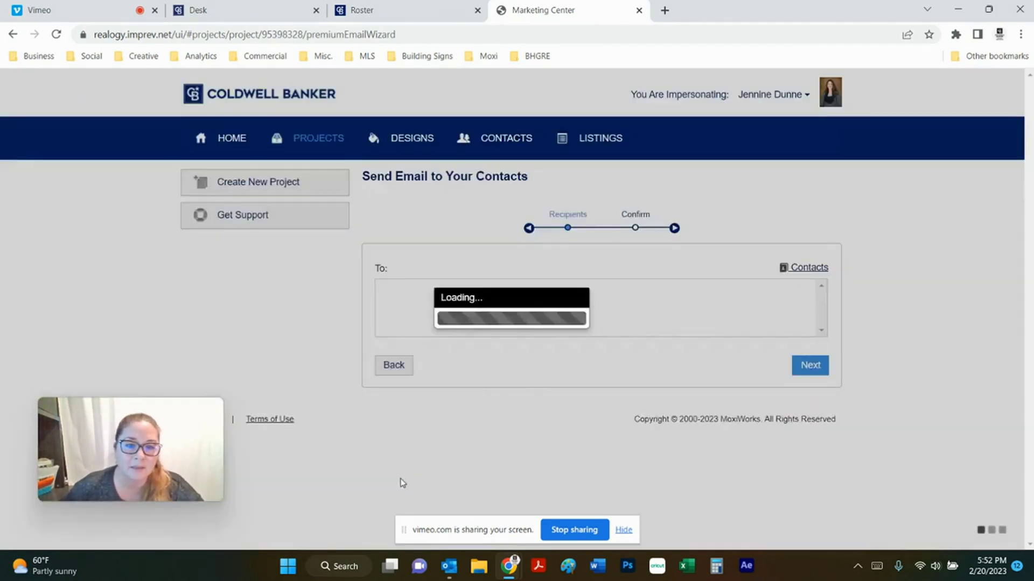
scroll(410, 468, "down", 2)
left_click(399, 482)
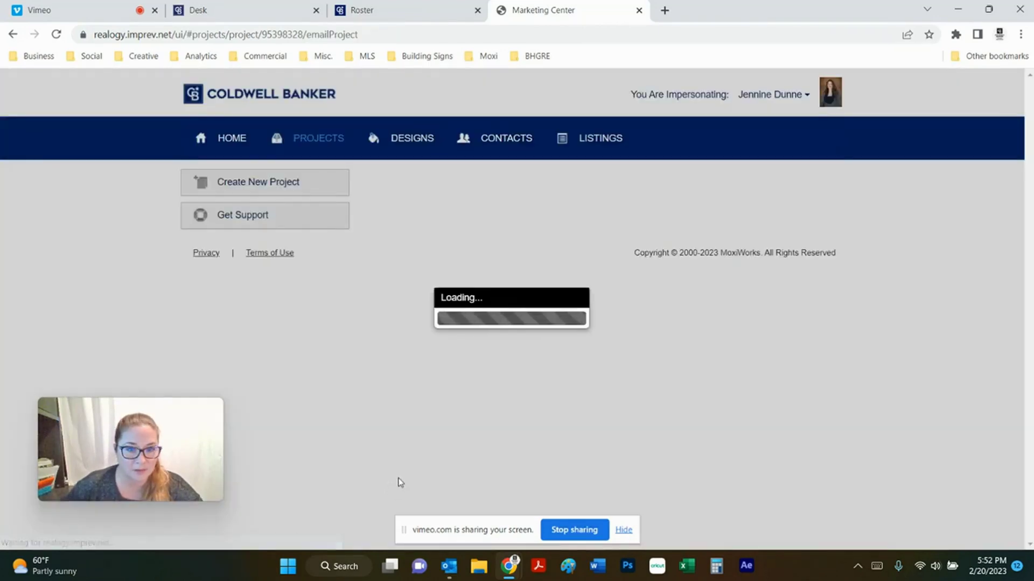
scroll(412, 501, "down", 1)
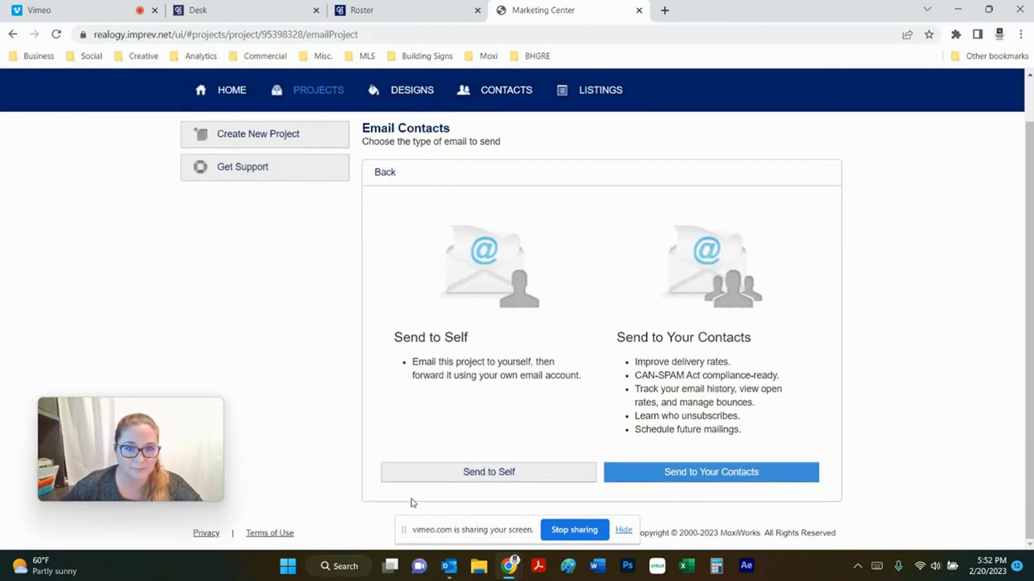
left_click(237, 99)
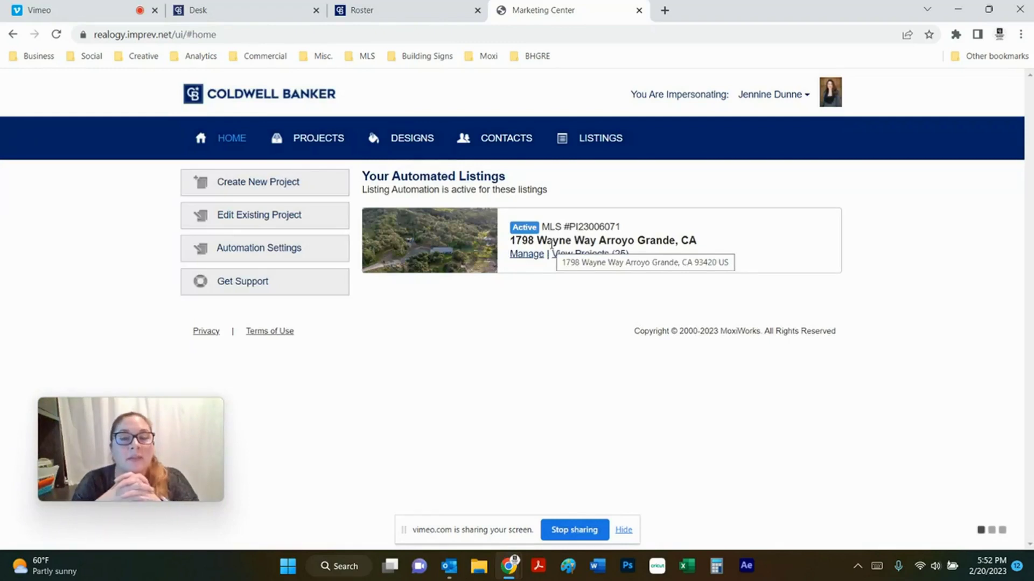